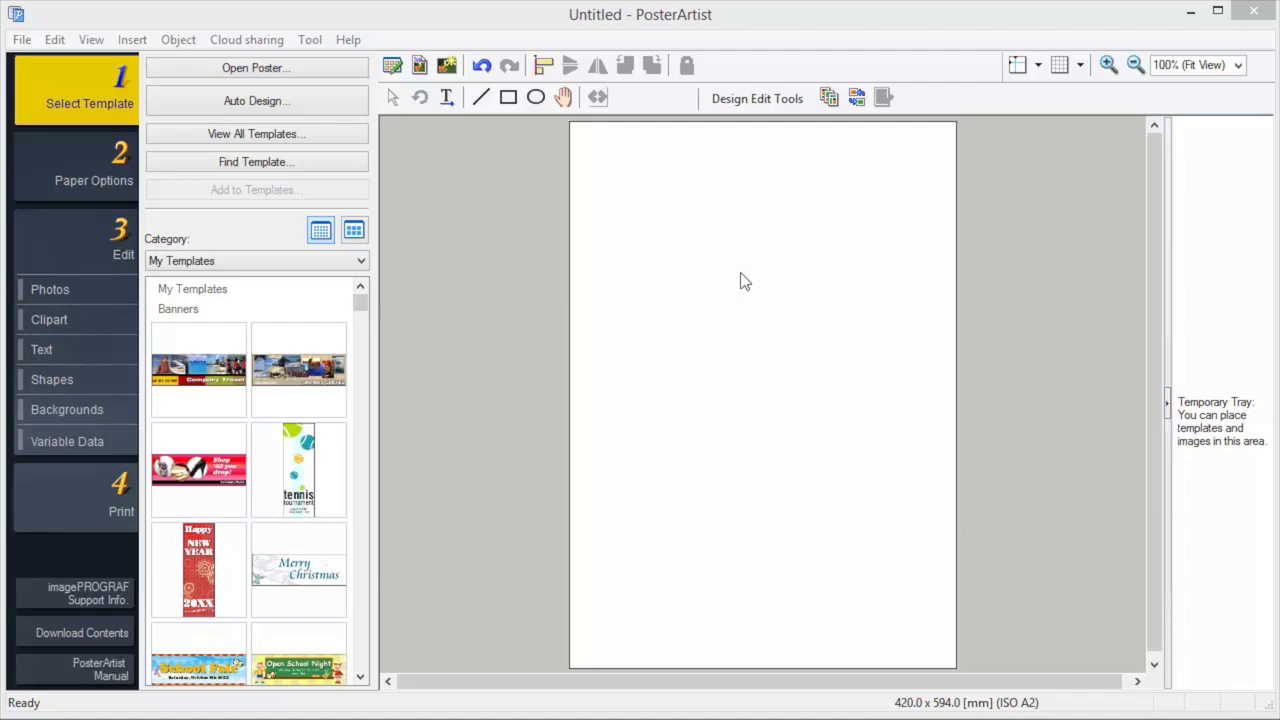
Load the Education category's 3rd Grade Class Timetable template and bring up Paper Options.
click(361, 262)
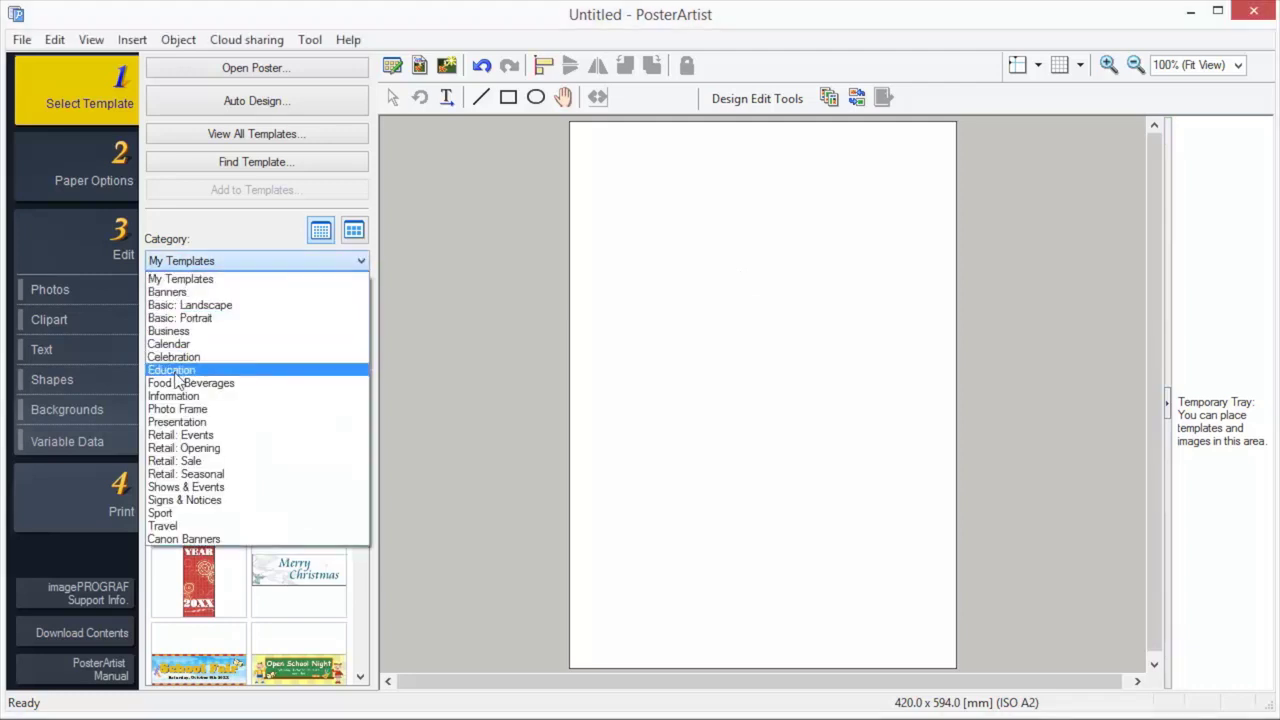
click(176, 370)
drag(298, 450, 663, 409)
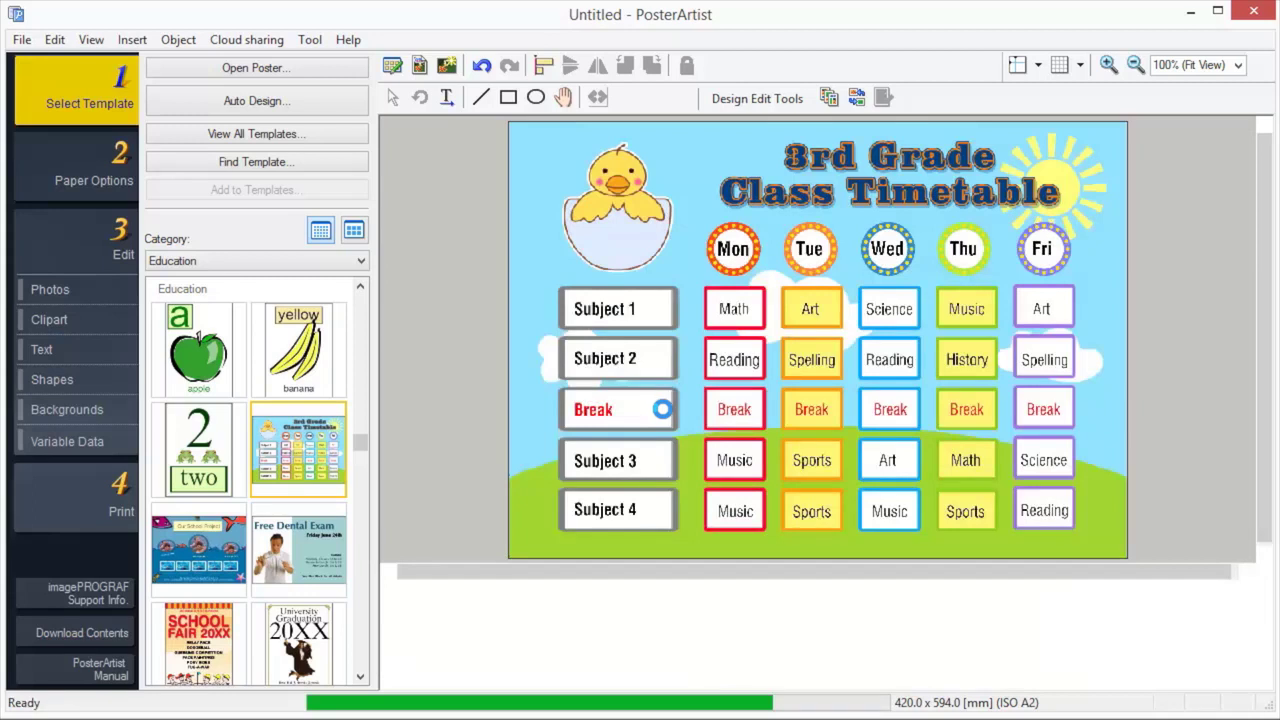
click(86, 158)
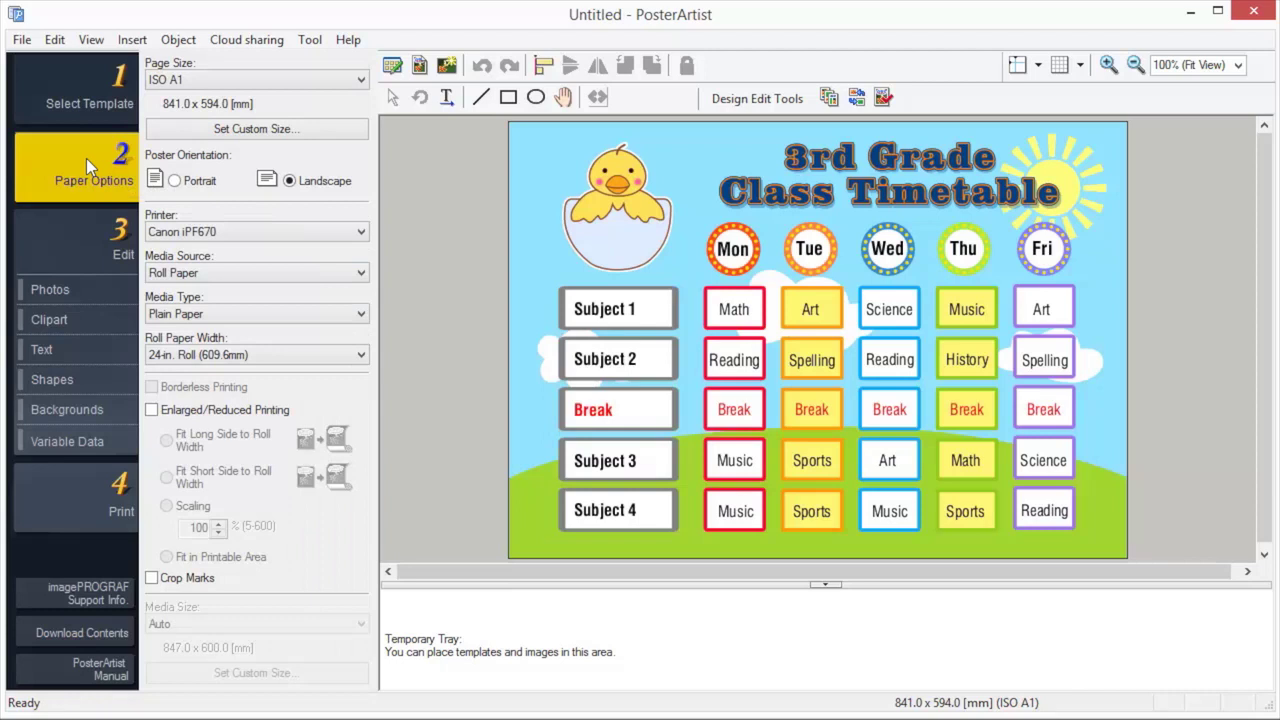
Keep ISO A1, Plain Paper and 24-in. roll width, then proceed to the Edit stage.
click(354, 80)
click(353, 82)
click(362, 314)
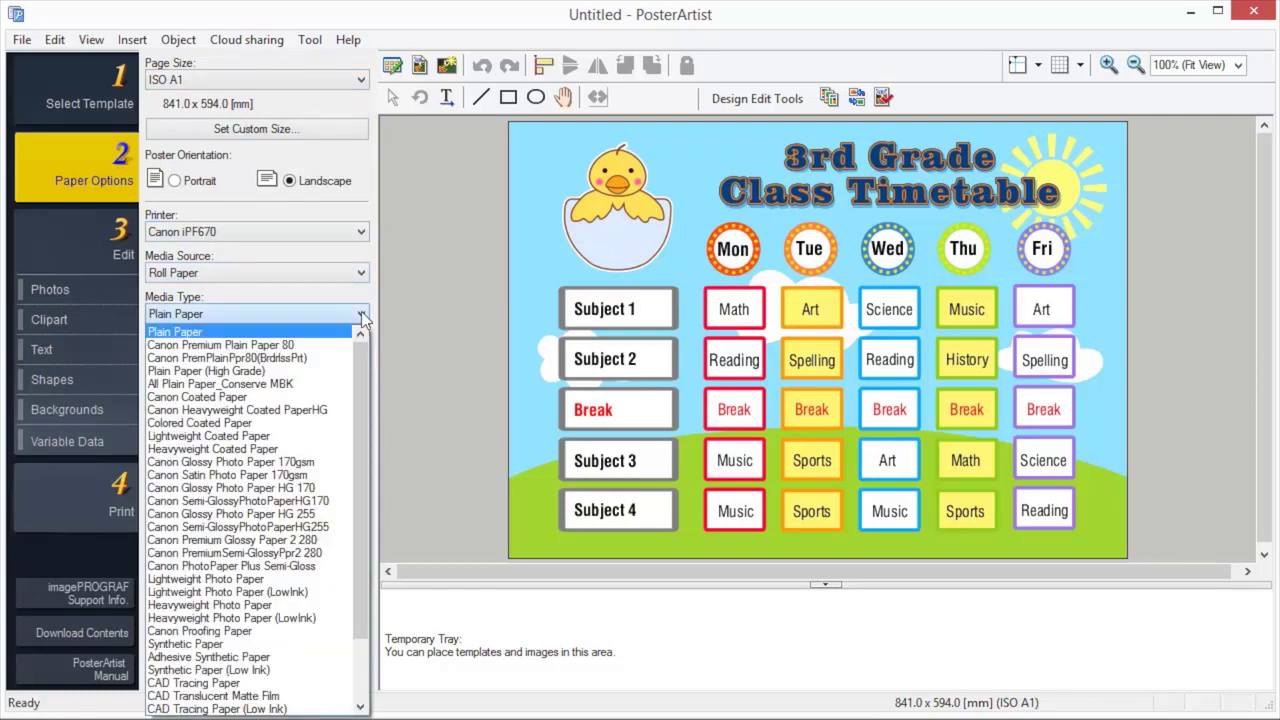
click(361, 313)
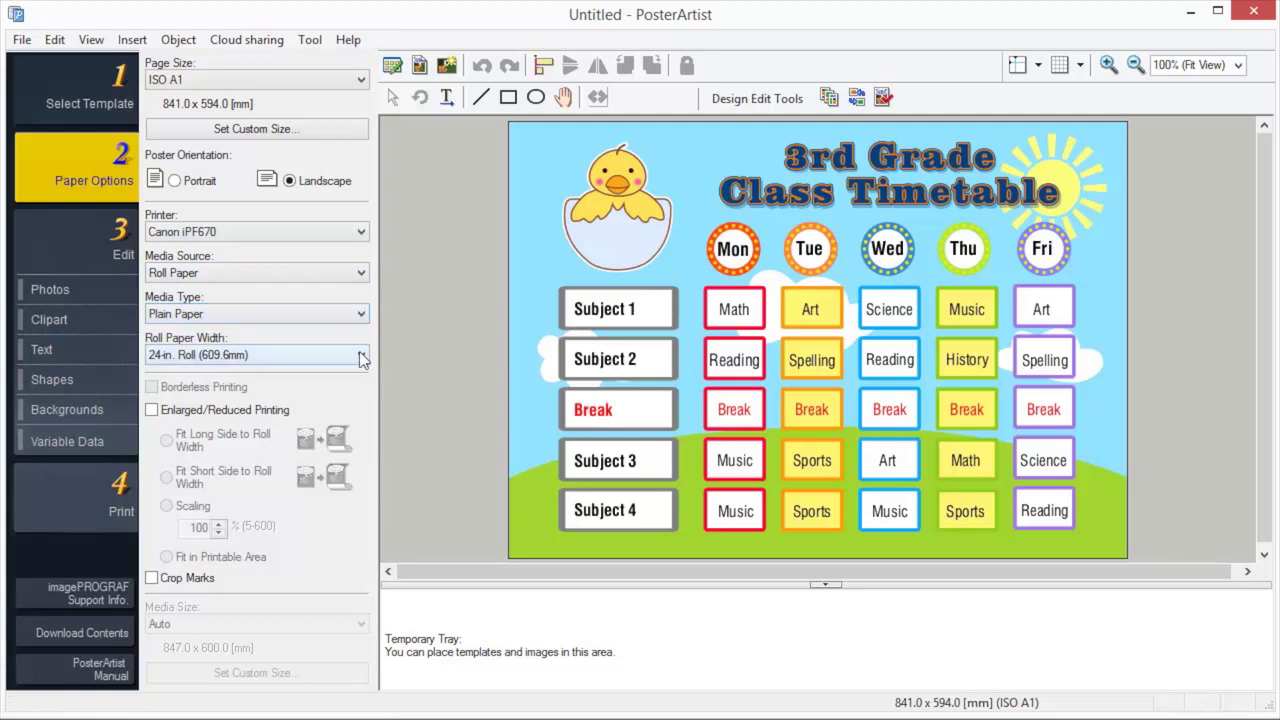
click(362, 357)
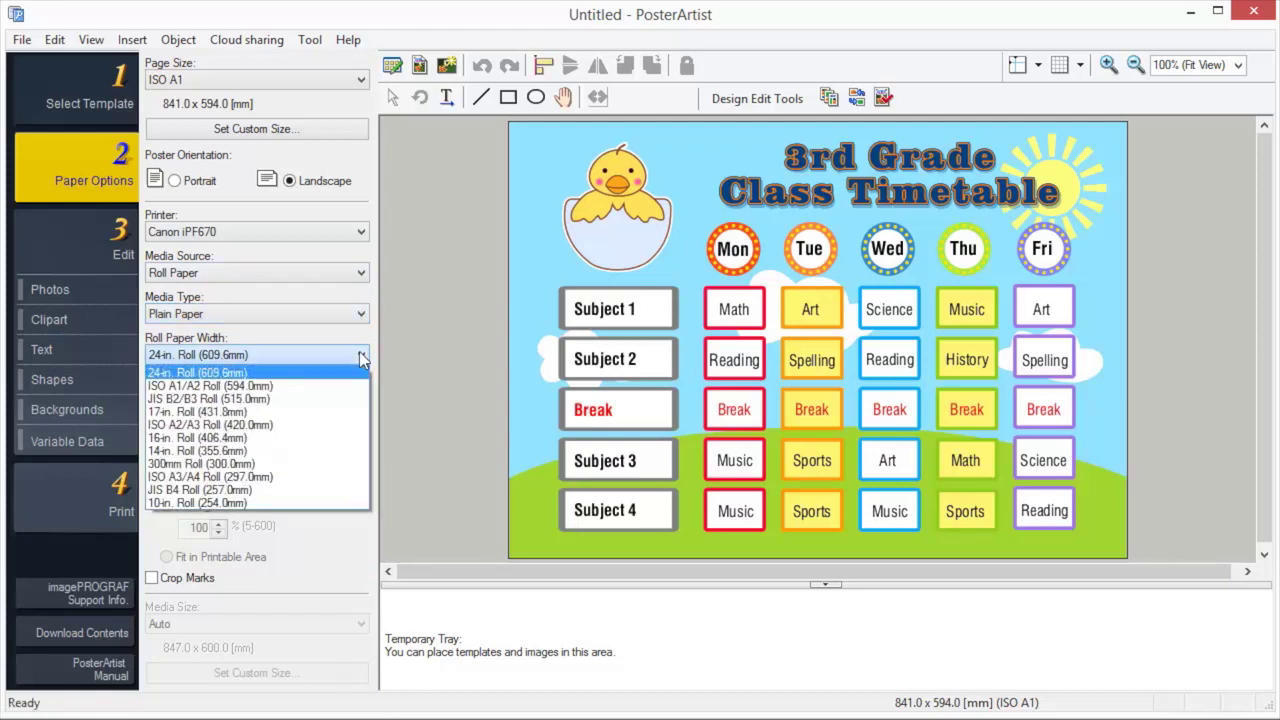
click(361, 358)
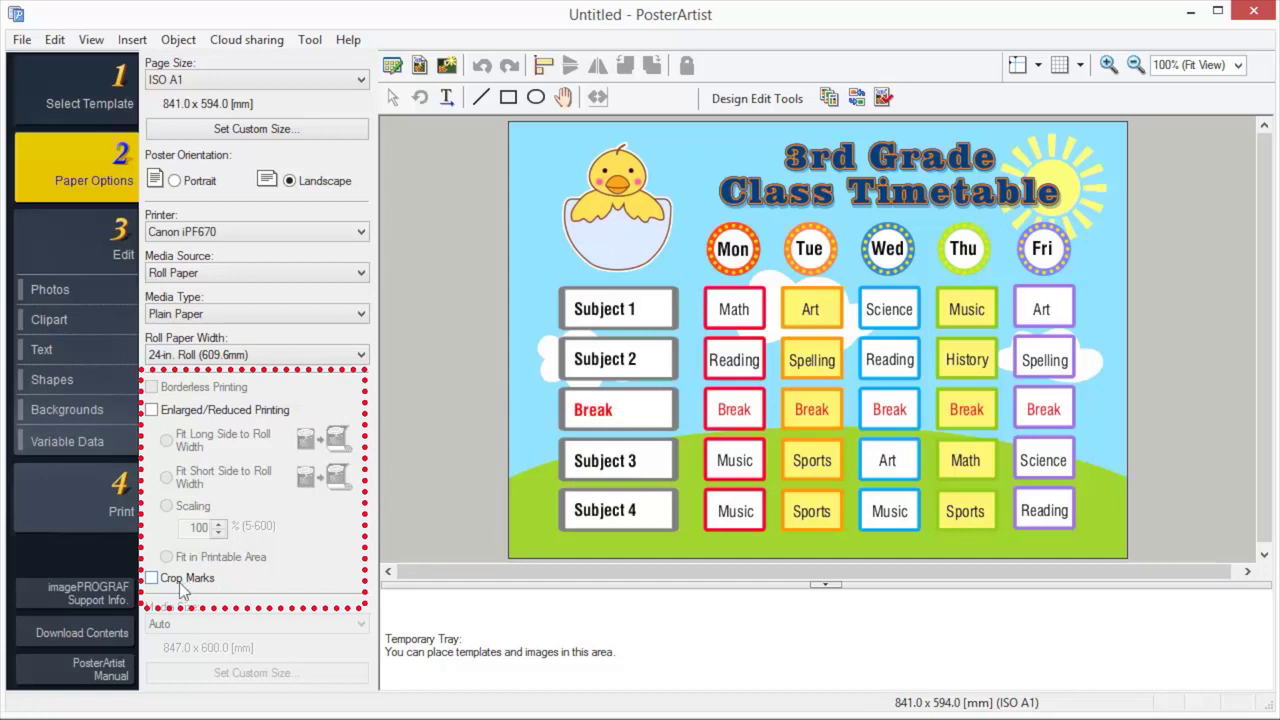
click(104, 231)
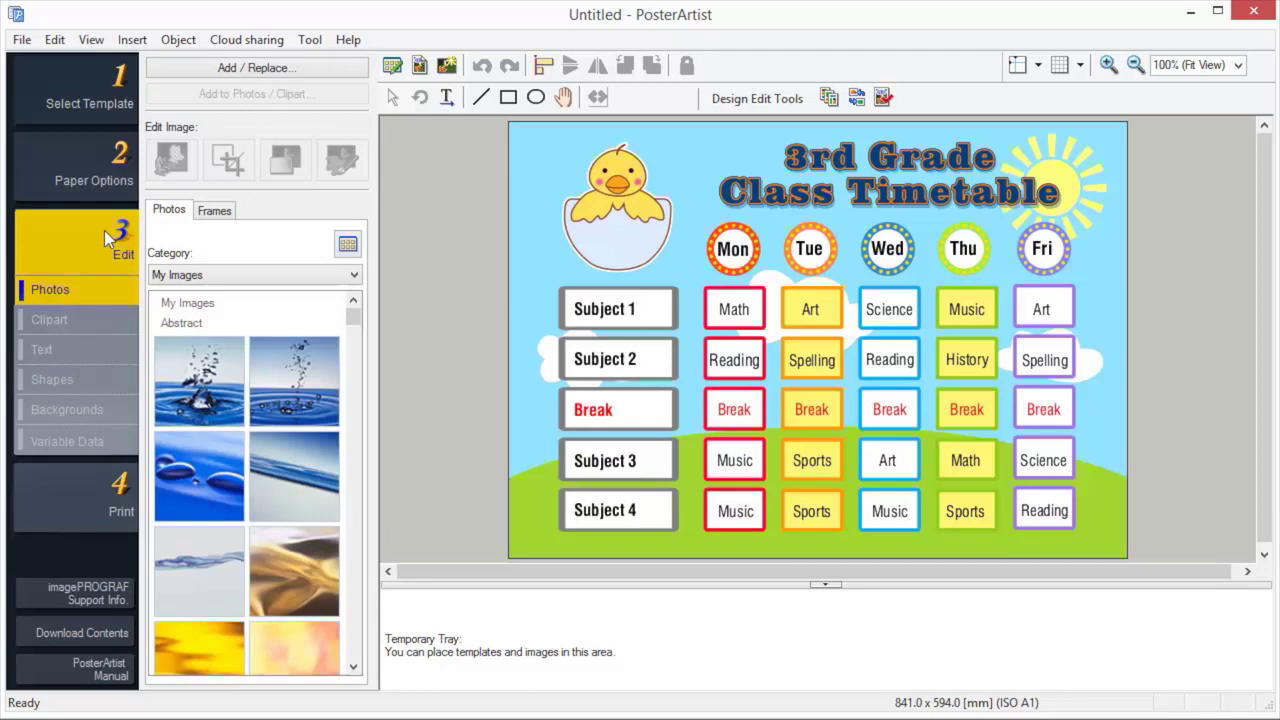
Drop the Sport-category goalkeeper photo onto the poster and enlarge it across the middle.
click(356, 274)
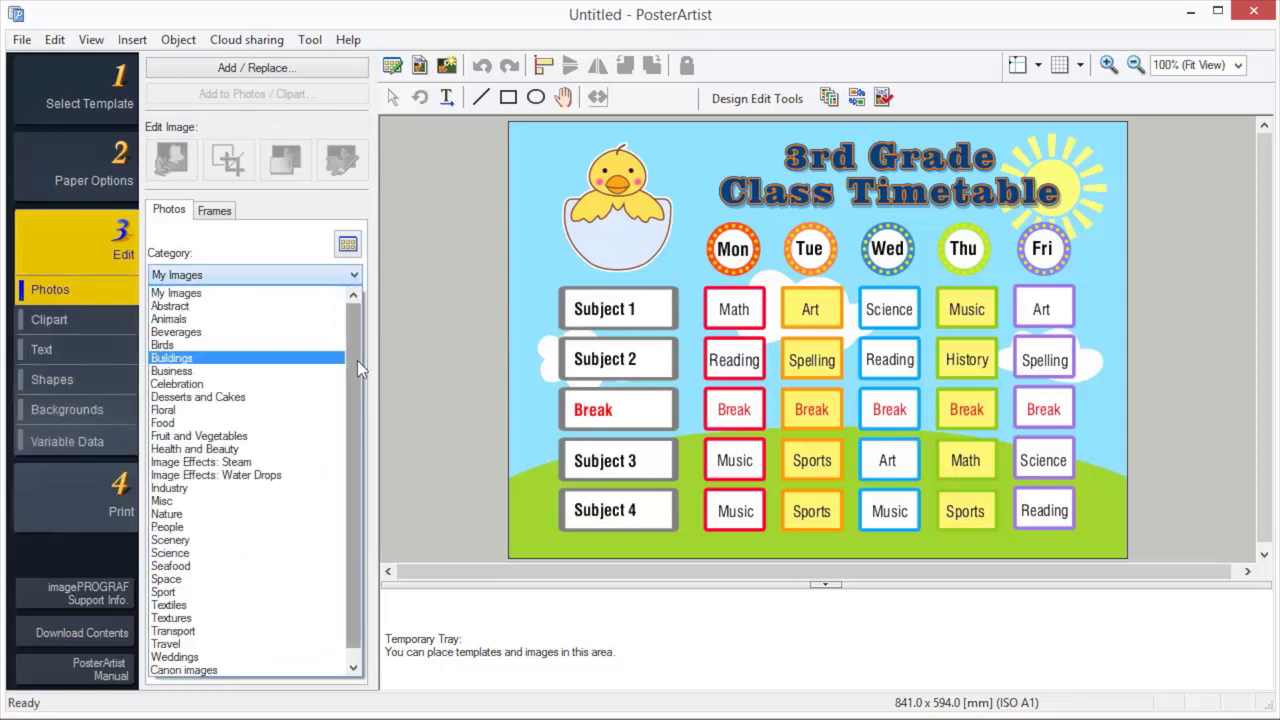
drag(357, 360, 368, 456)
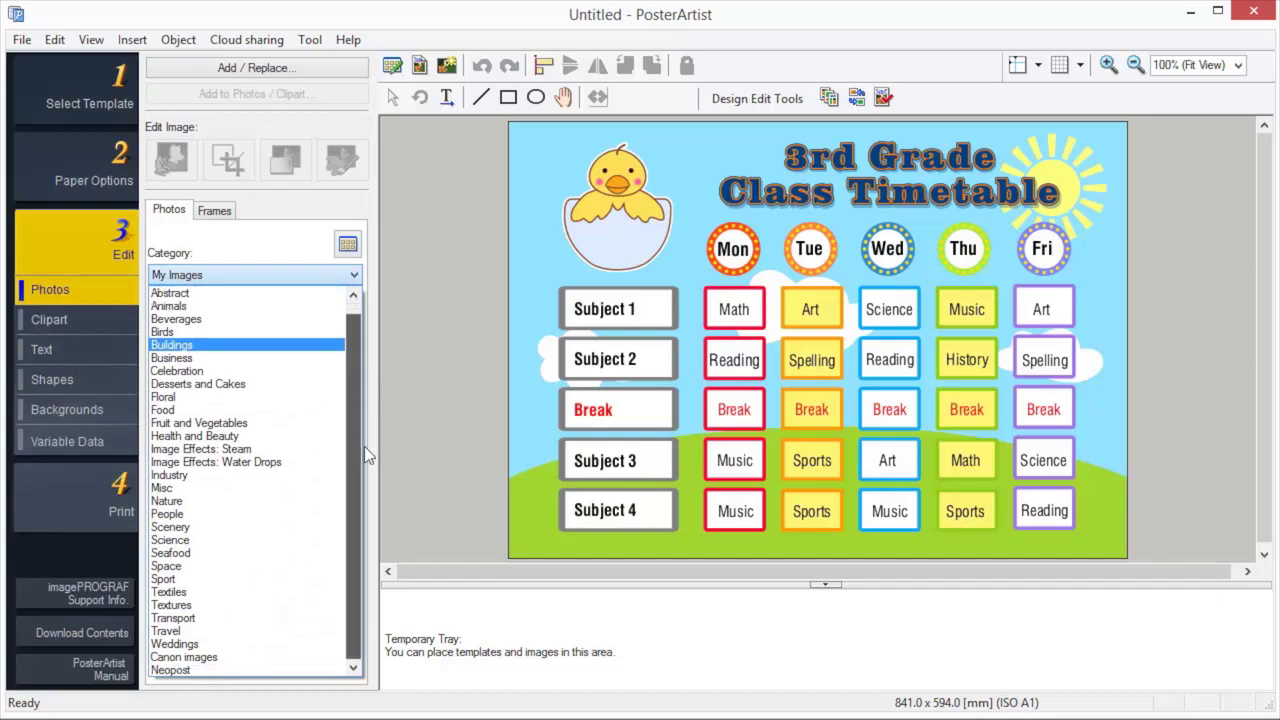
click(200, 579)
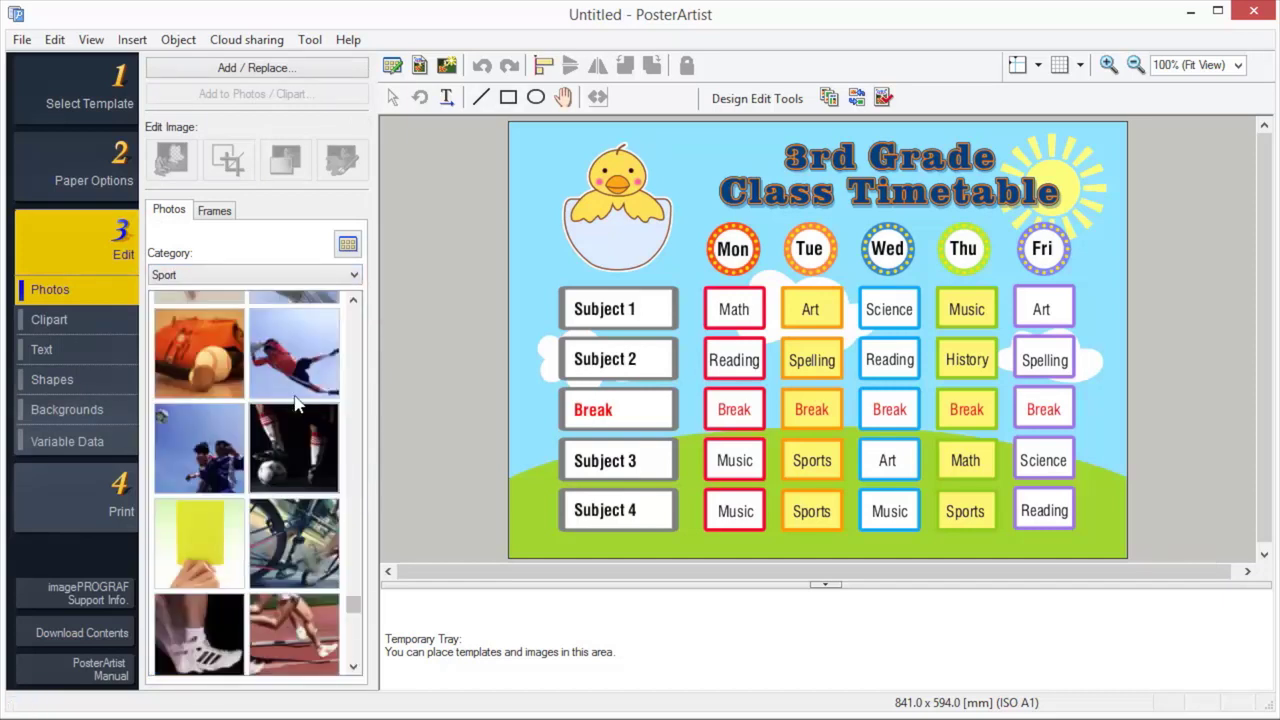
mouse_move(290, 356)
mouse_down()
mouse_move(465, 352)
mouse_move(810, 302)
mouse_up()
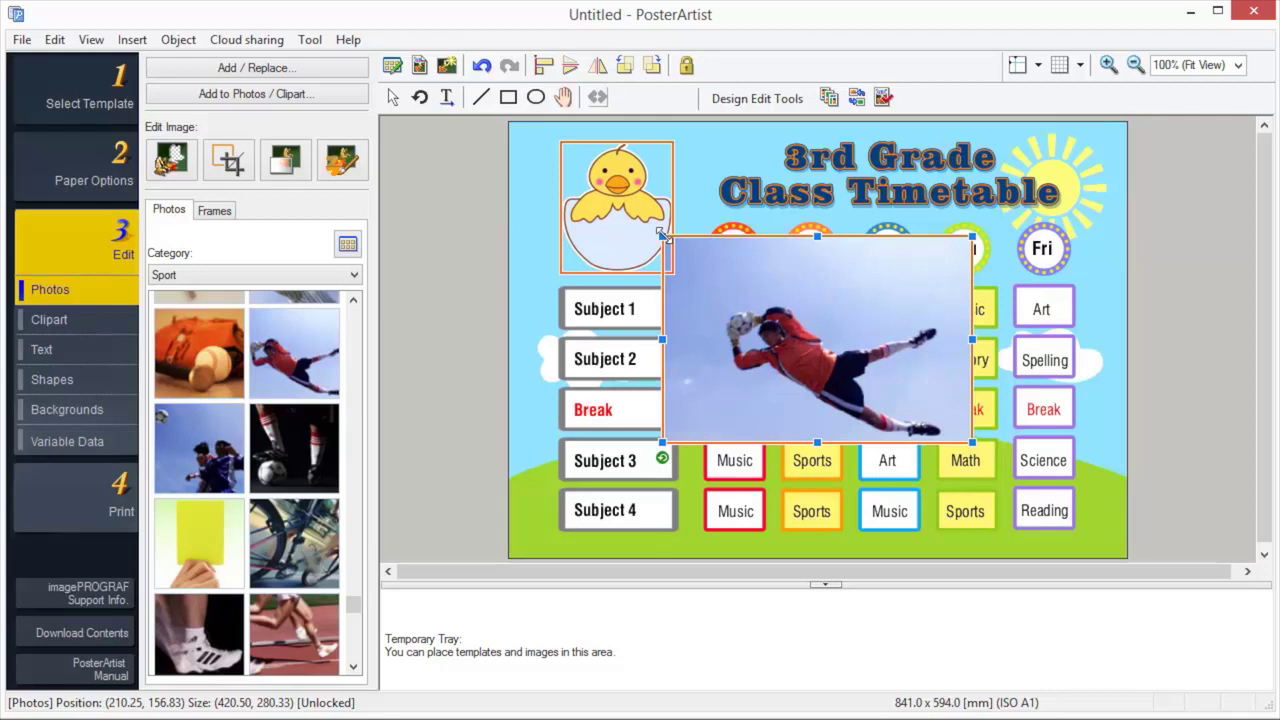
drag(662, 235, 514, 134)
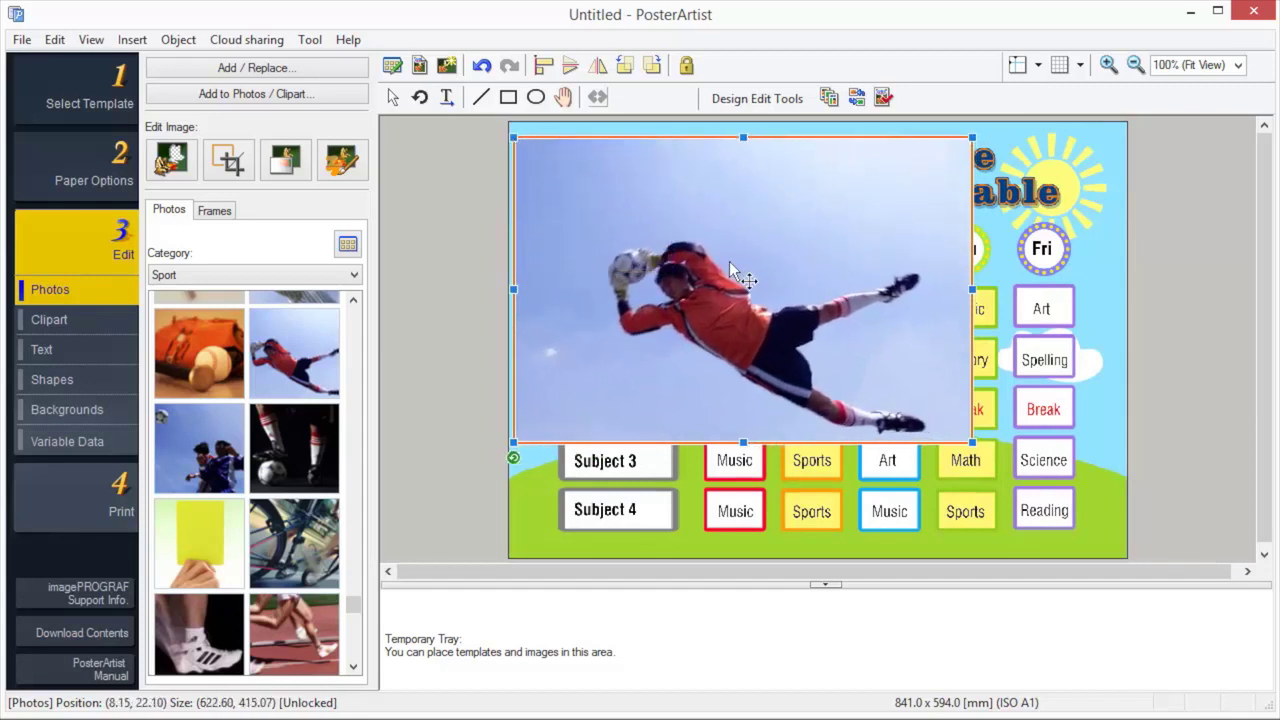
mouse_move(739, 266)
mouse_down()
mouse_move(781, 281)
mouse_move(805, 311)
mouse_up()
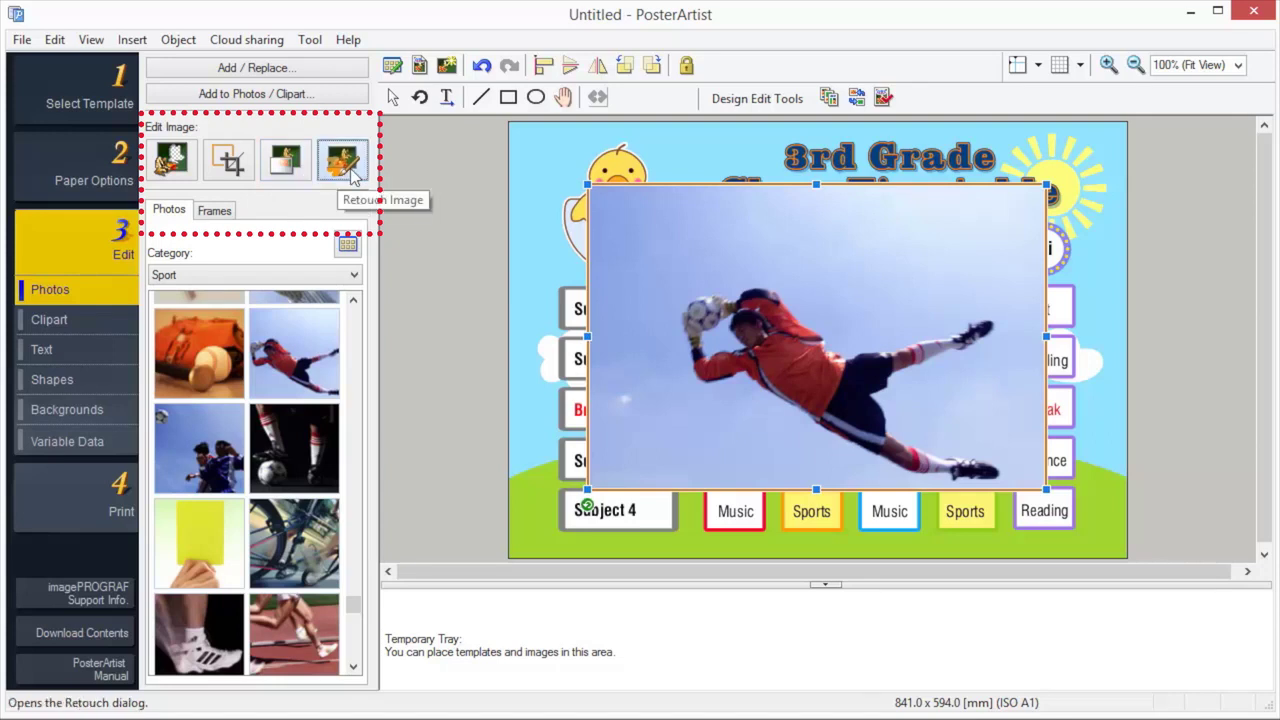
Auto cut out the sky from the goalkeeper photo and accept the result.
click(350, 175)
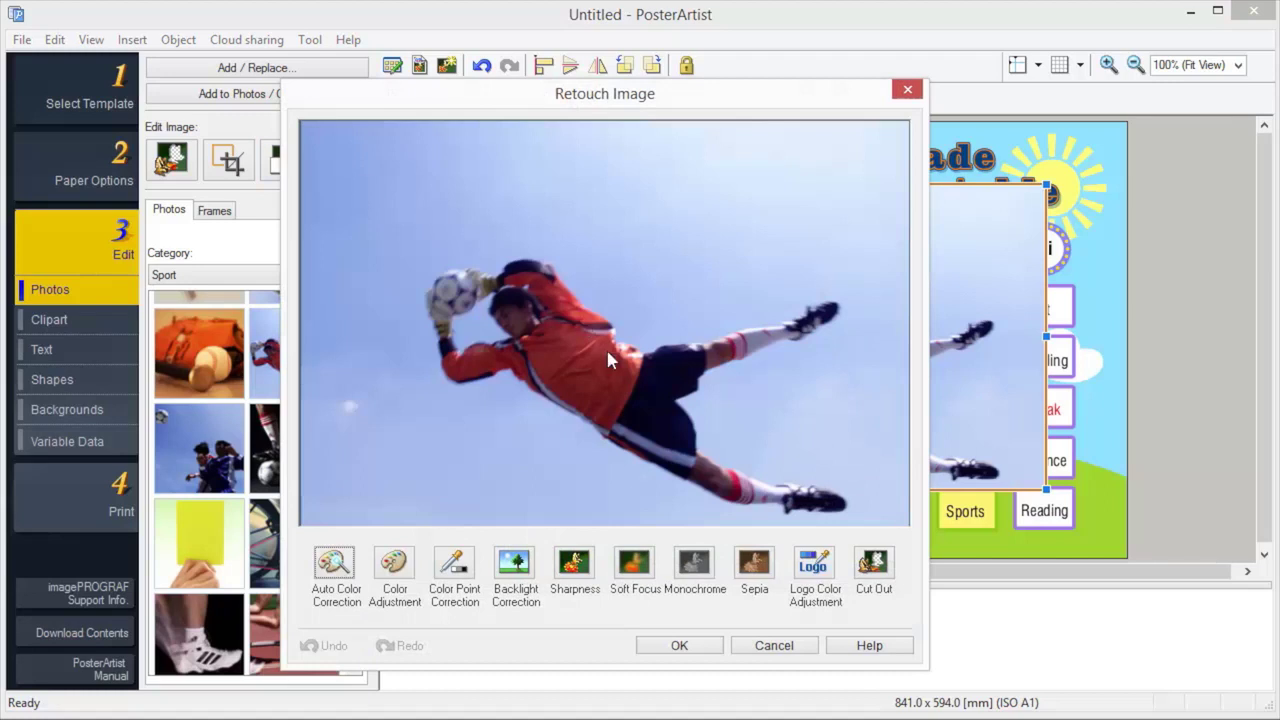
click(873, 566)
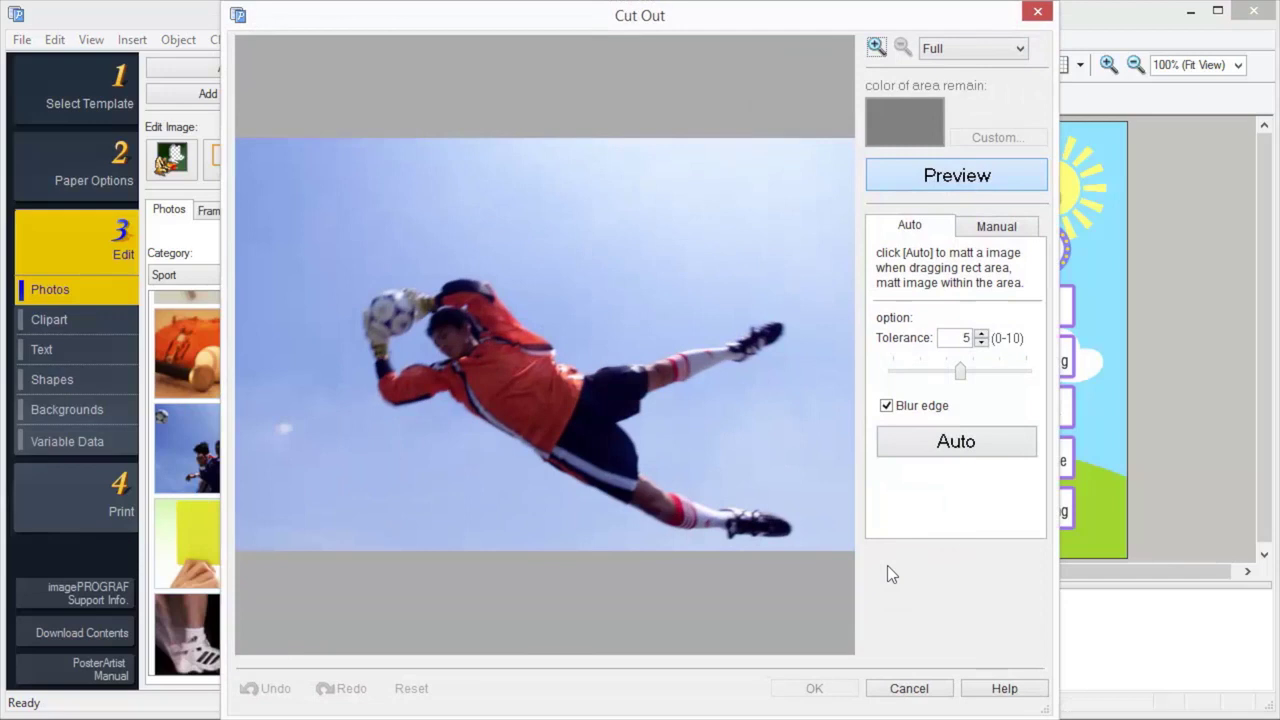
click(977, 442)
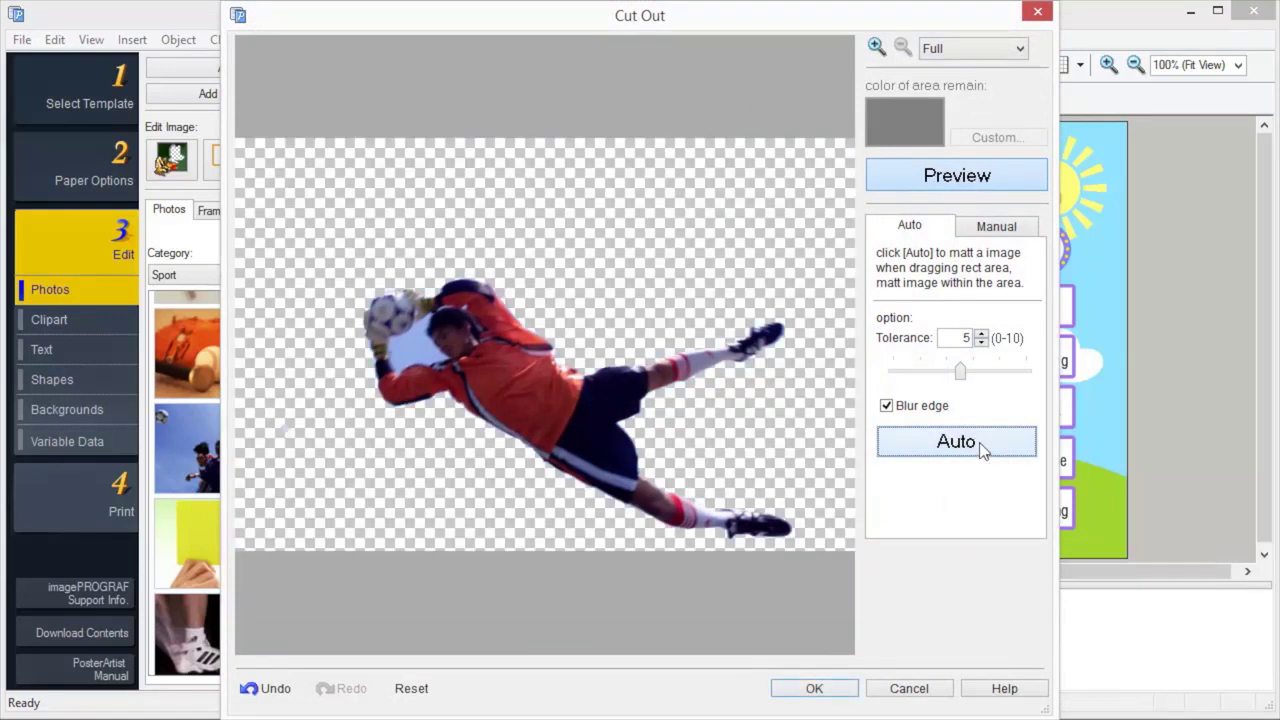
click(1001, 229)
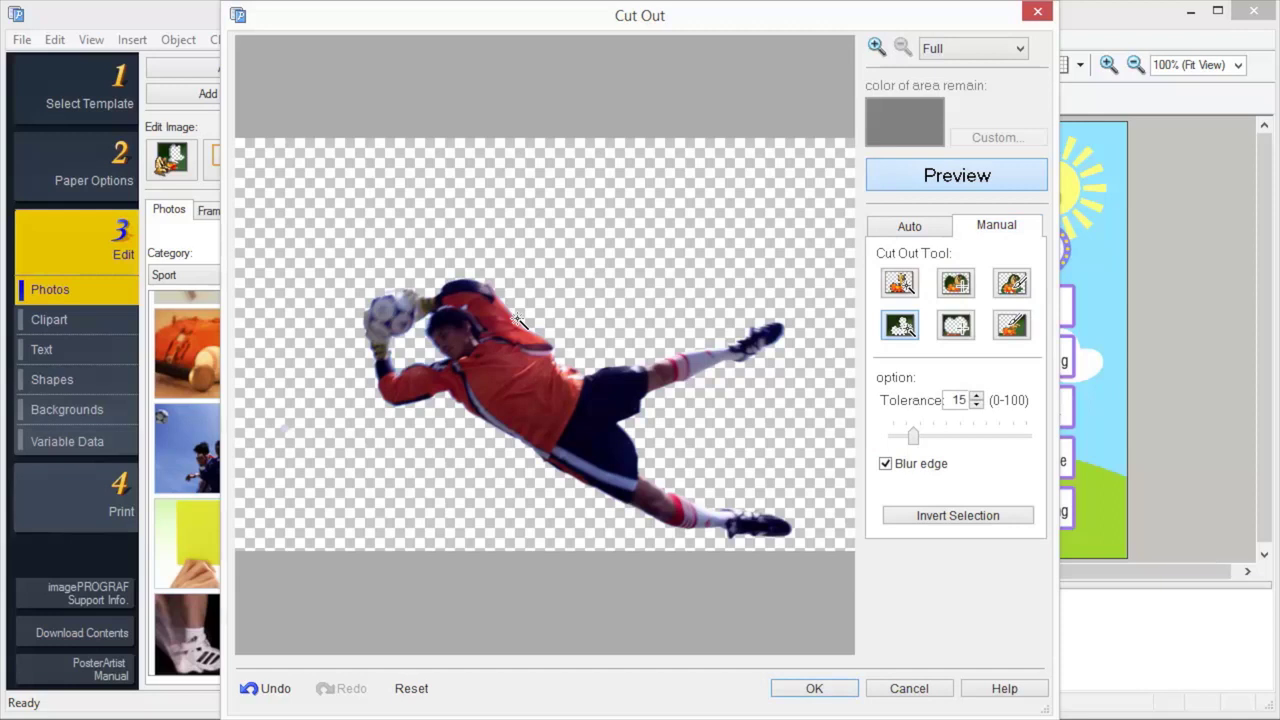
click(814, 688)
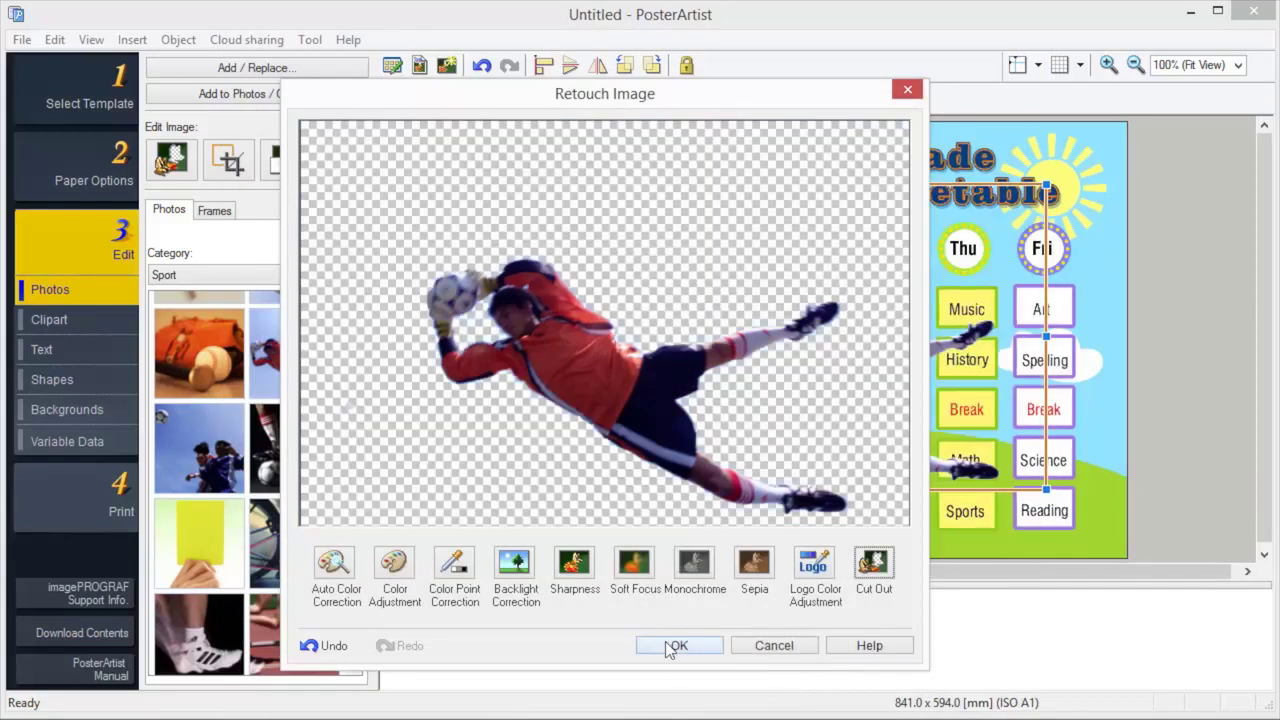
Apply the retouched goalkeeper photo and browse the Food clipart category.
click(668, 647)
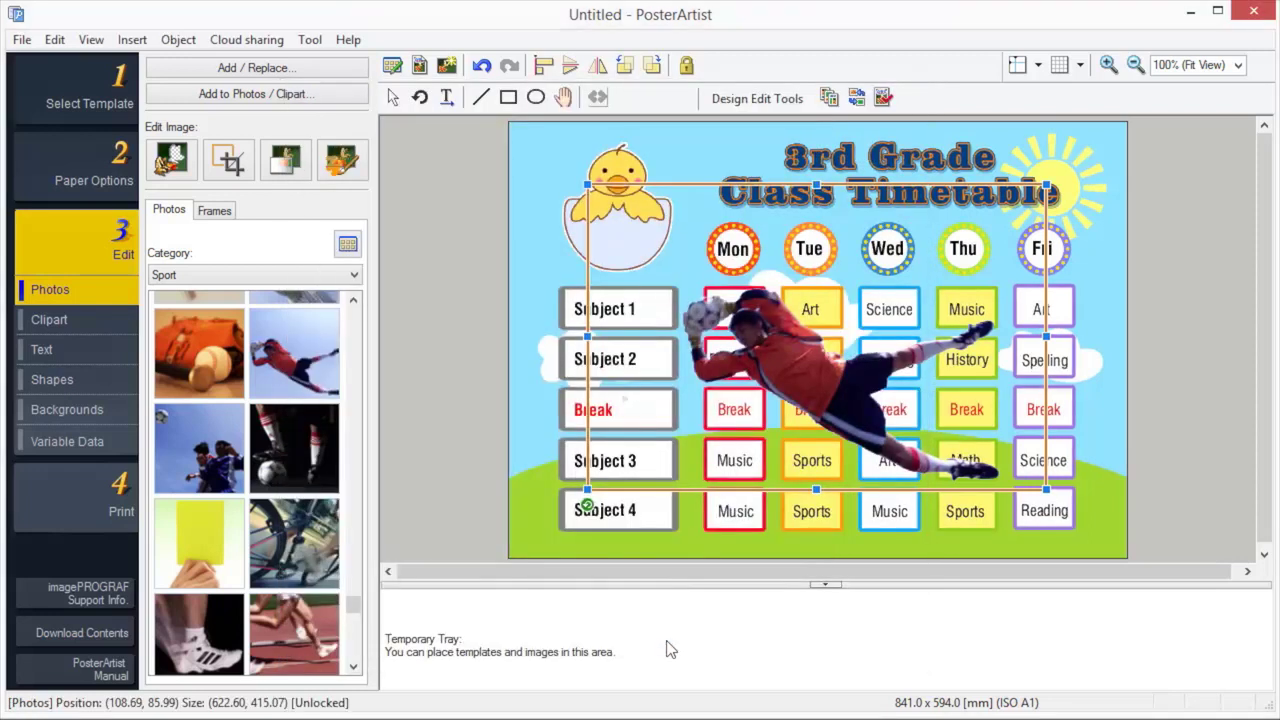
click(93, 322)
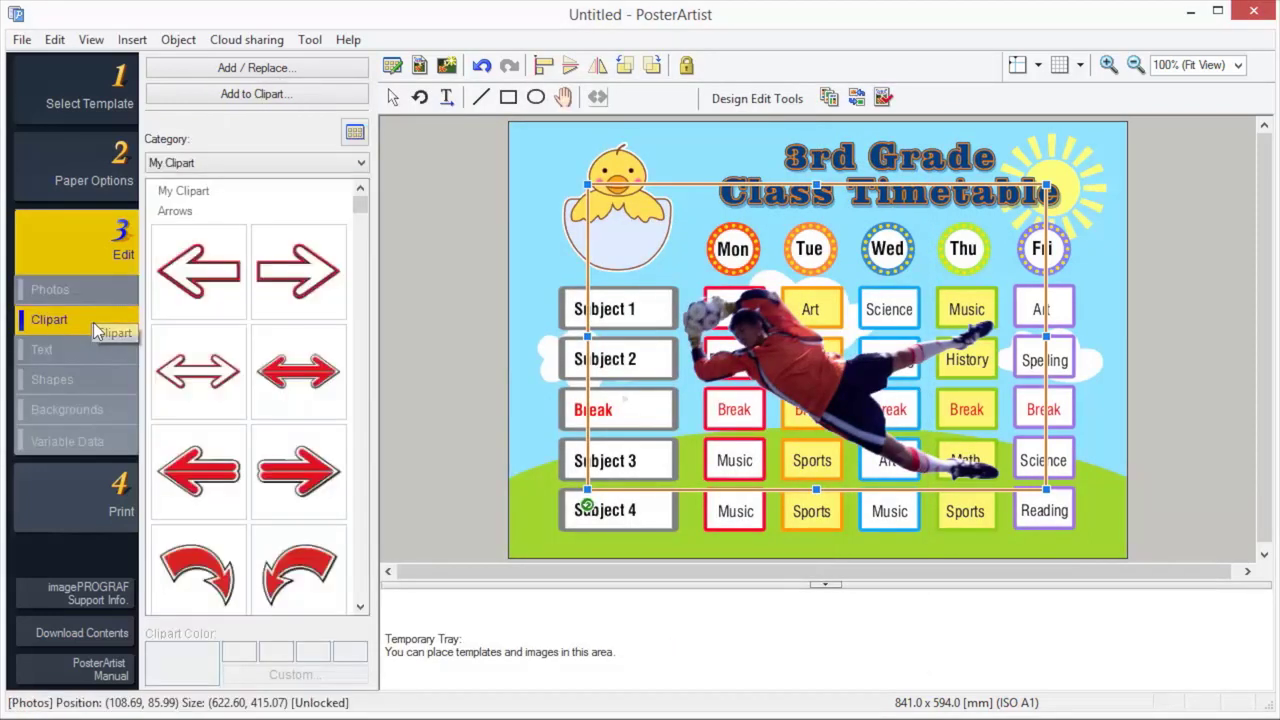
click(361, 163)
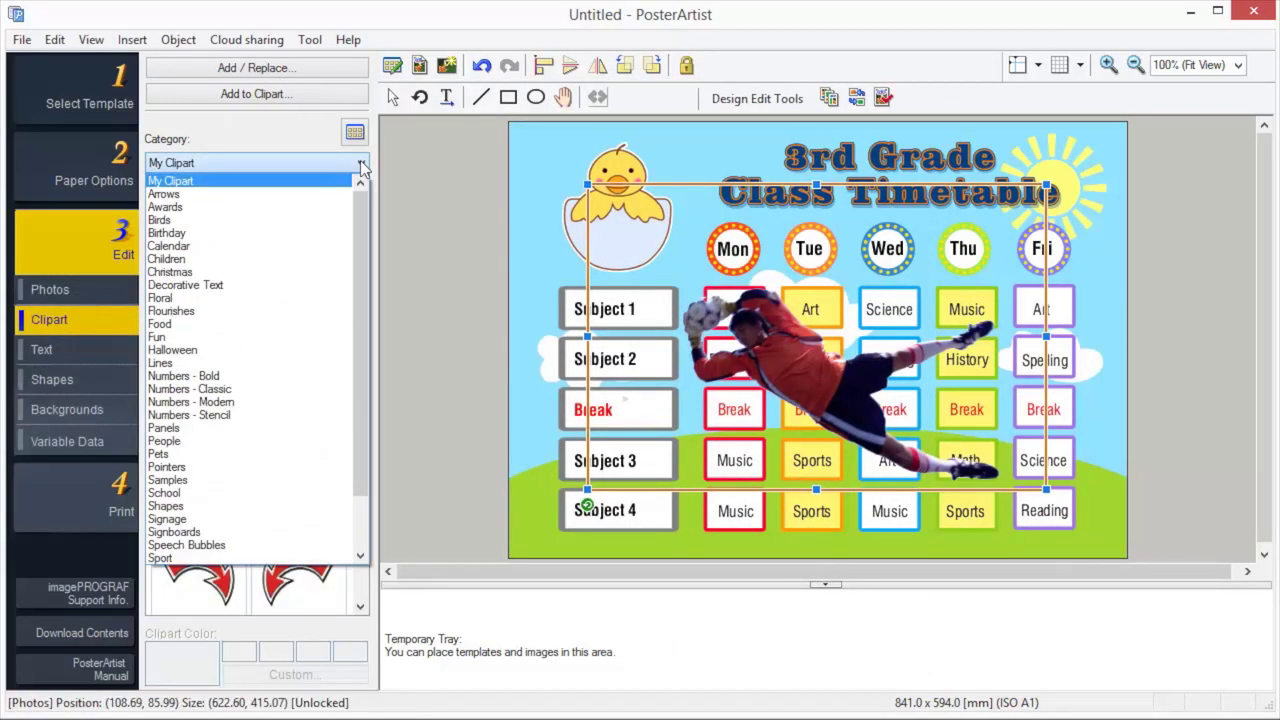
click(188, 324)
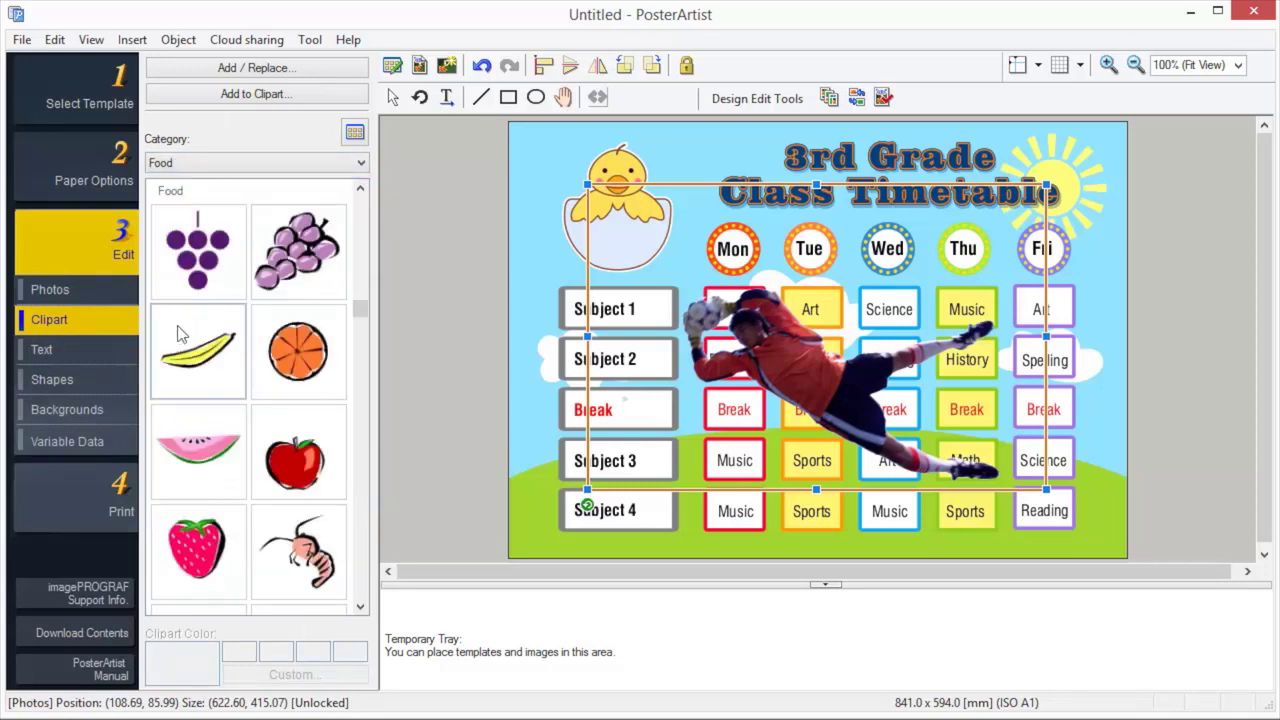
Give the 3rd Grade Class Timetable title a yellow and red explosion text graphic.
click(66, 346)
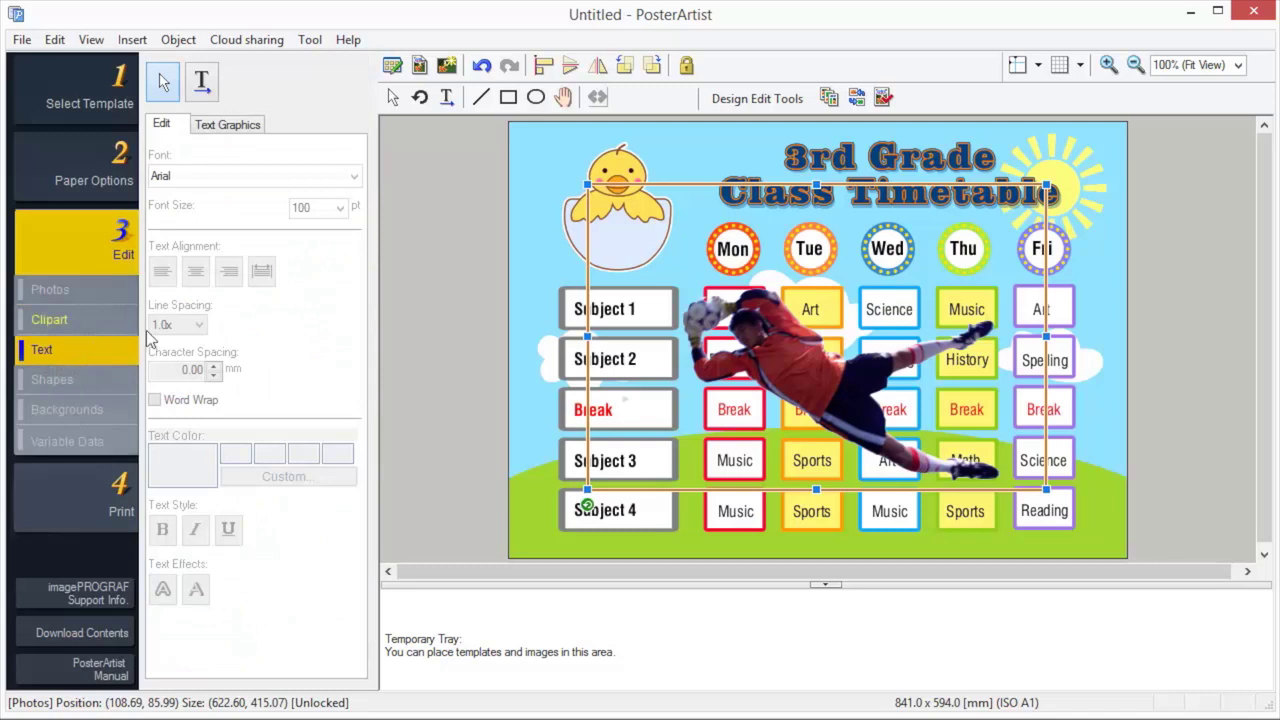
click(800, 160)
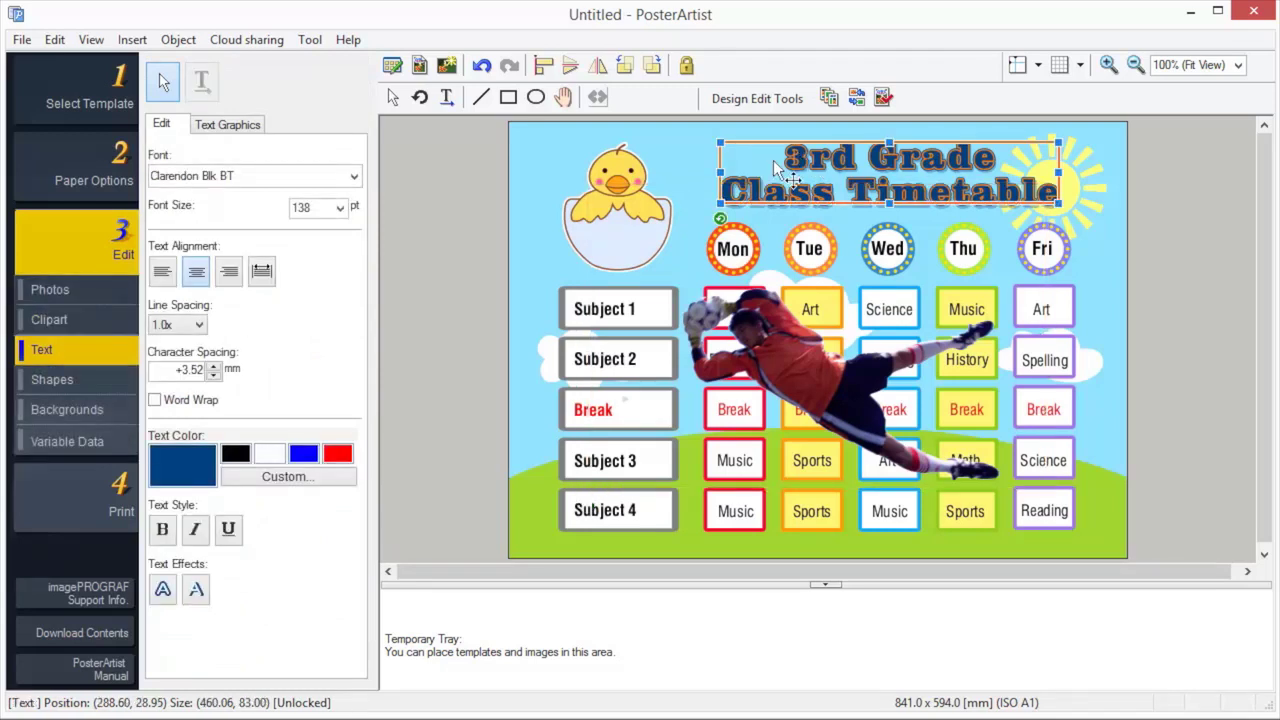
click(222, 127)
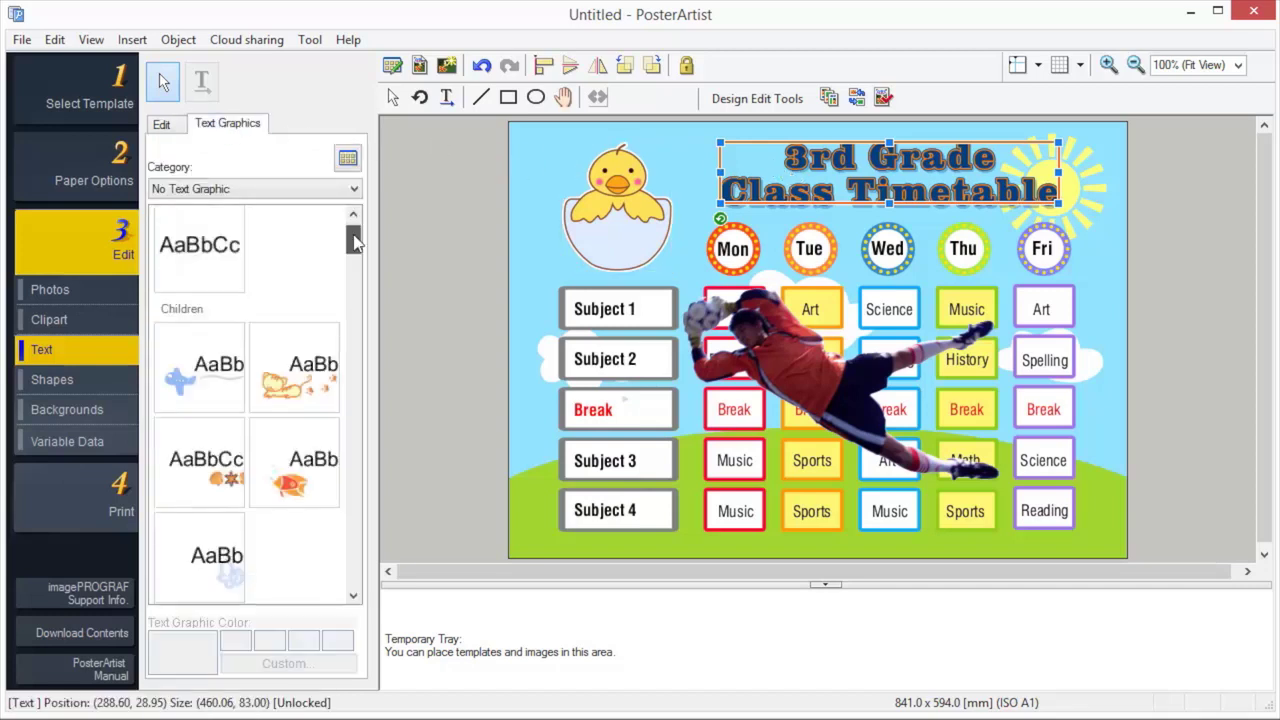
drag(355, 225, 355, 286)
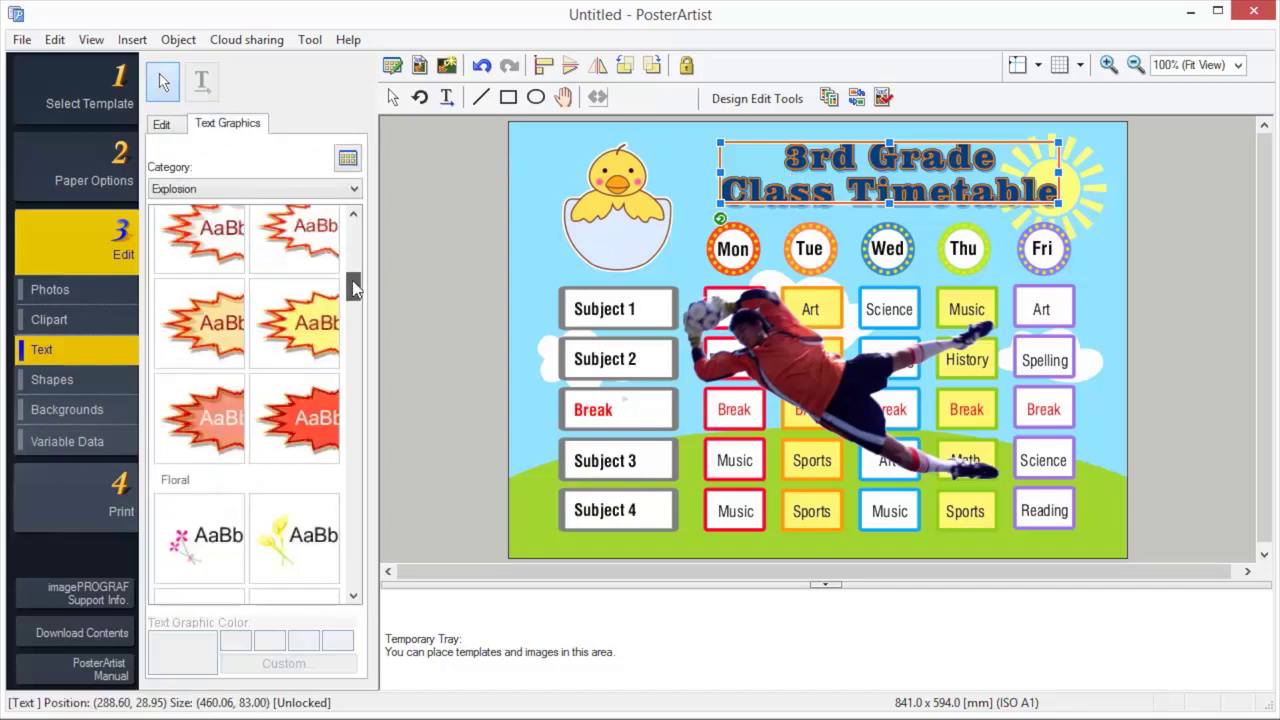
click(318, 323)
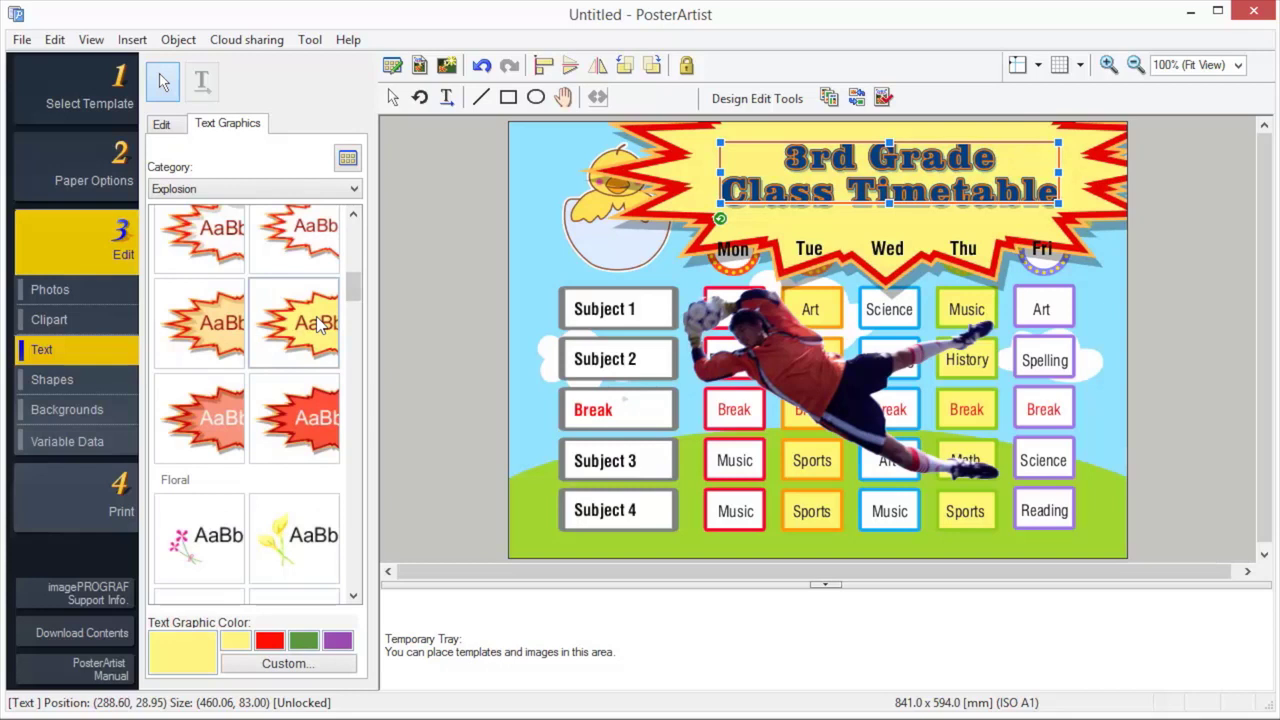
click(53, 381)
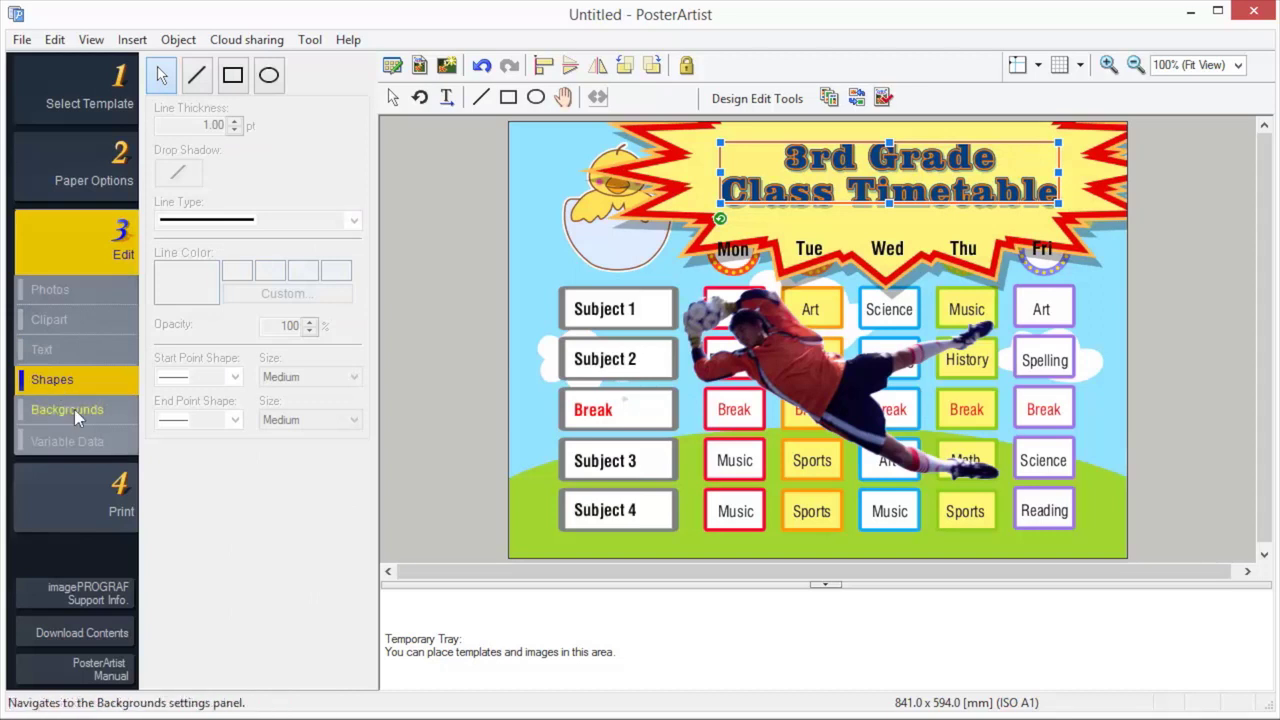
Apply the green striped background and recolour it to orange.
click(74, 409)
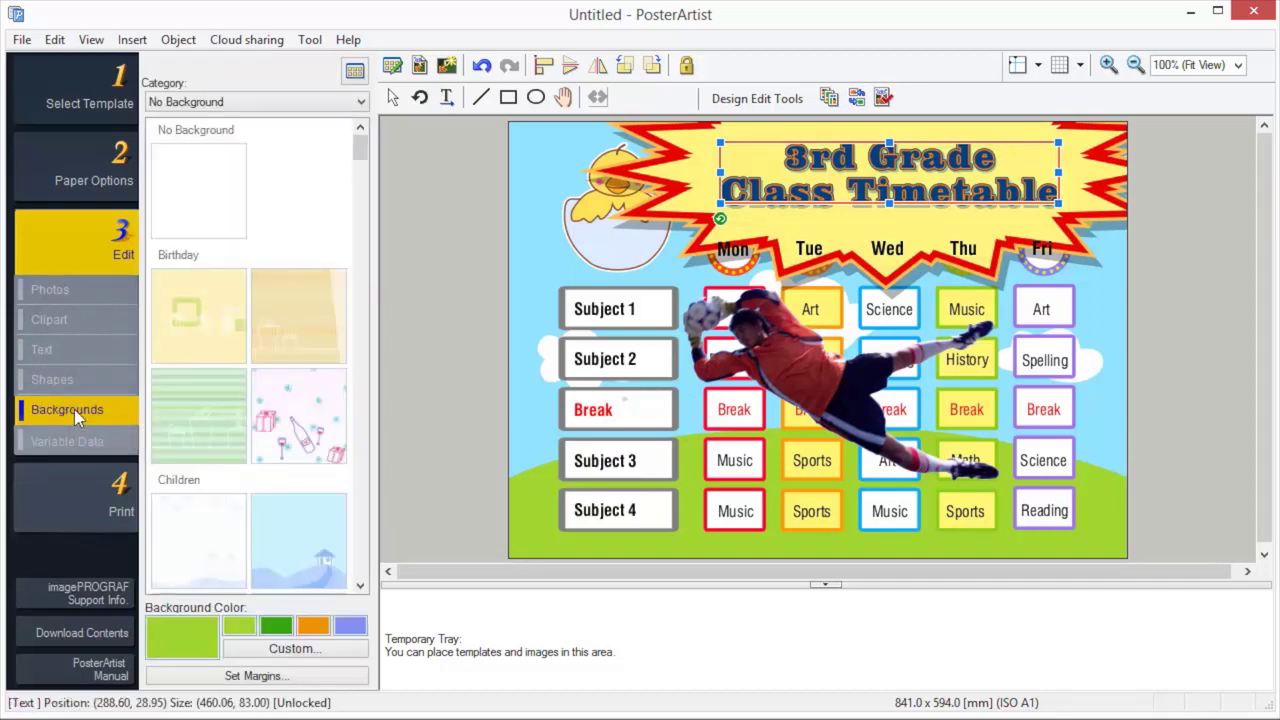
click(197, 400)
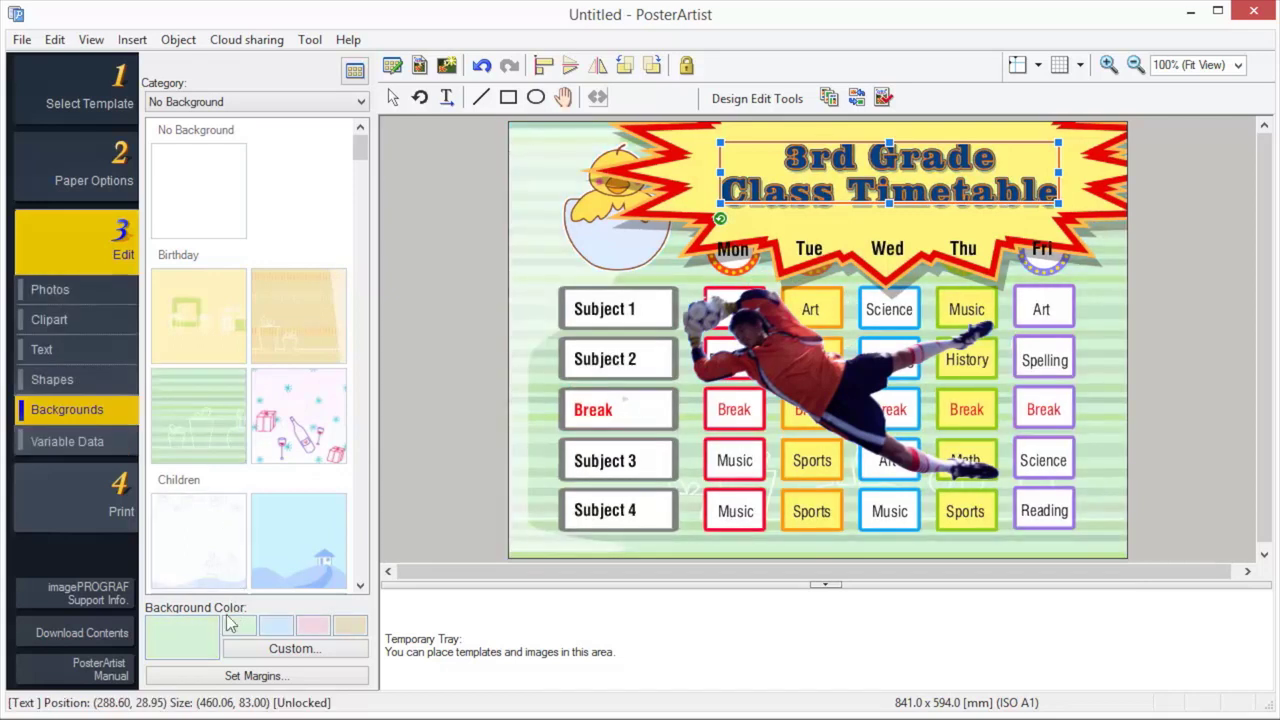
click(336, 657)
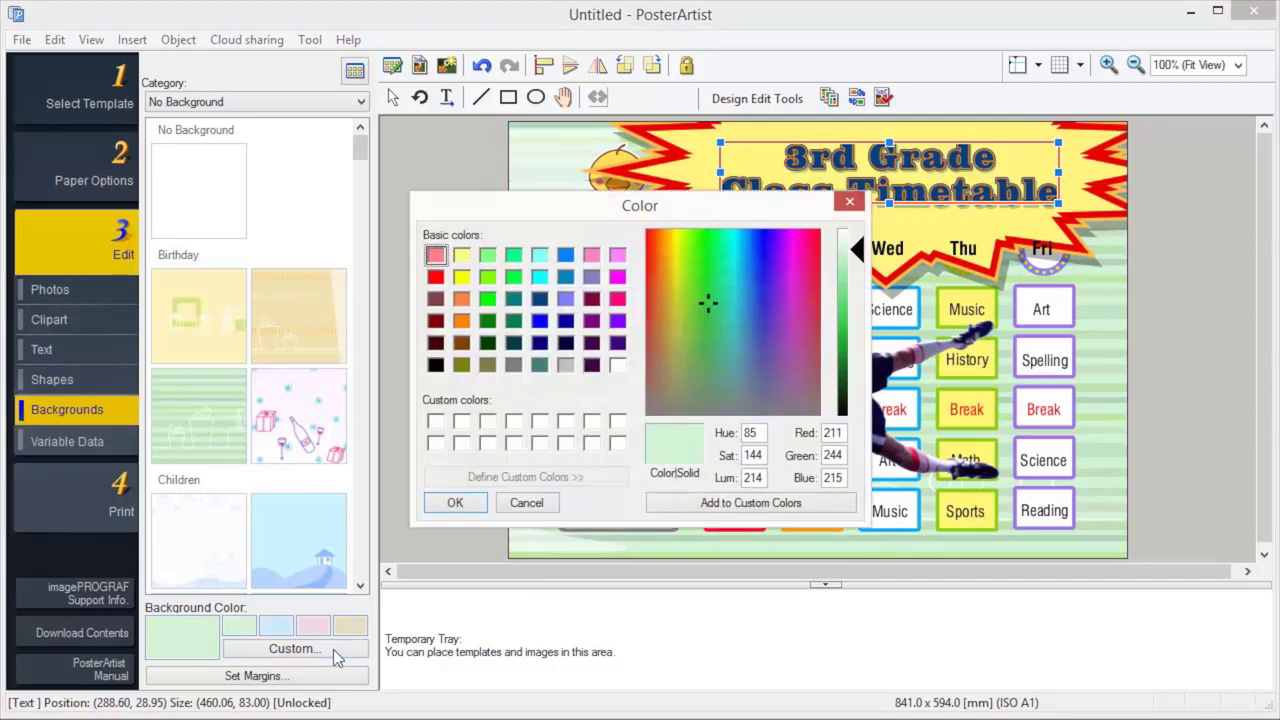
click(461, 321)
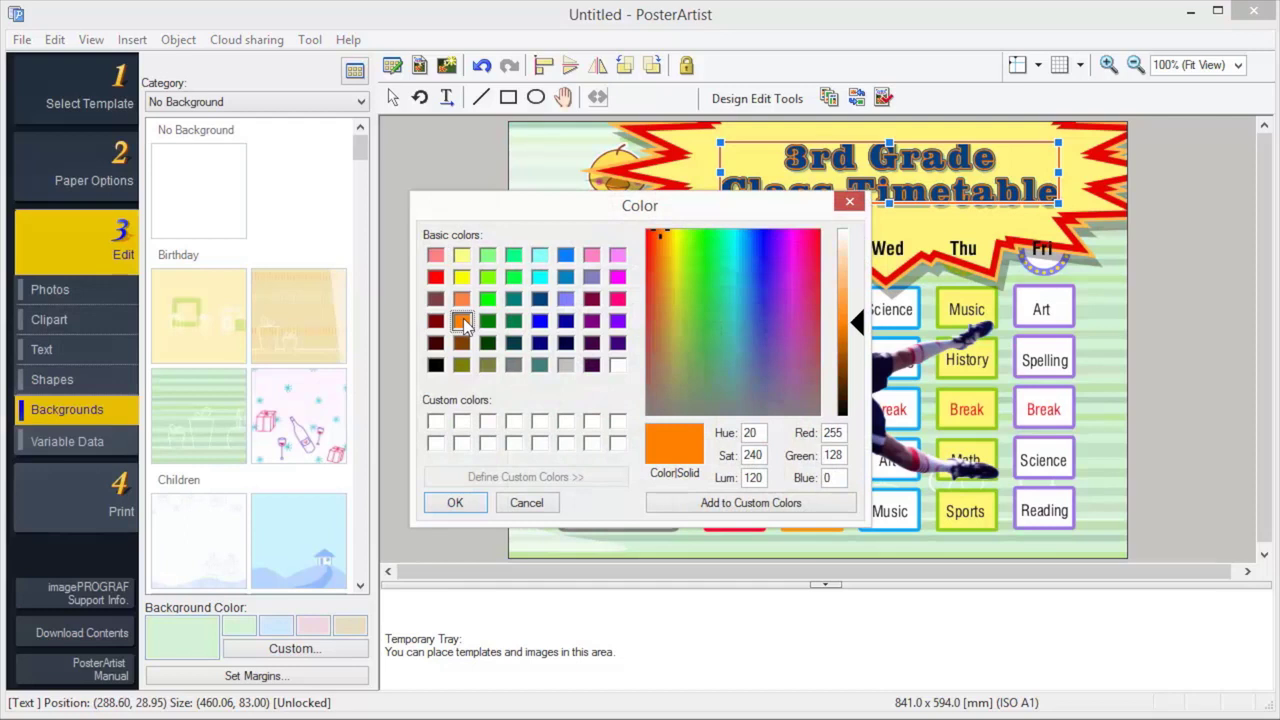
click(455, 503)
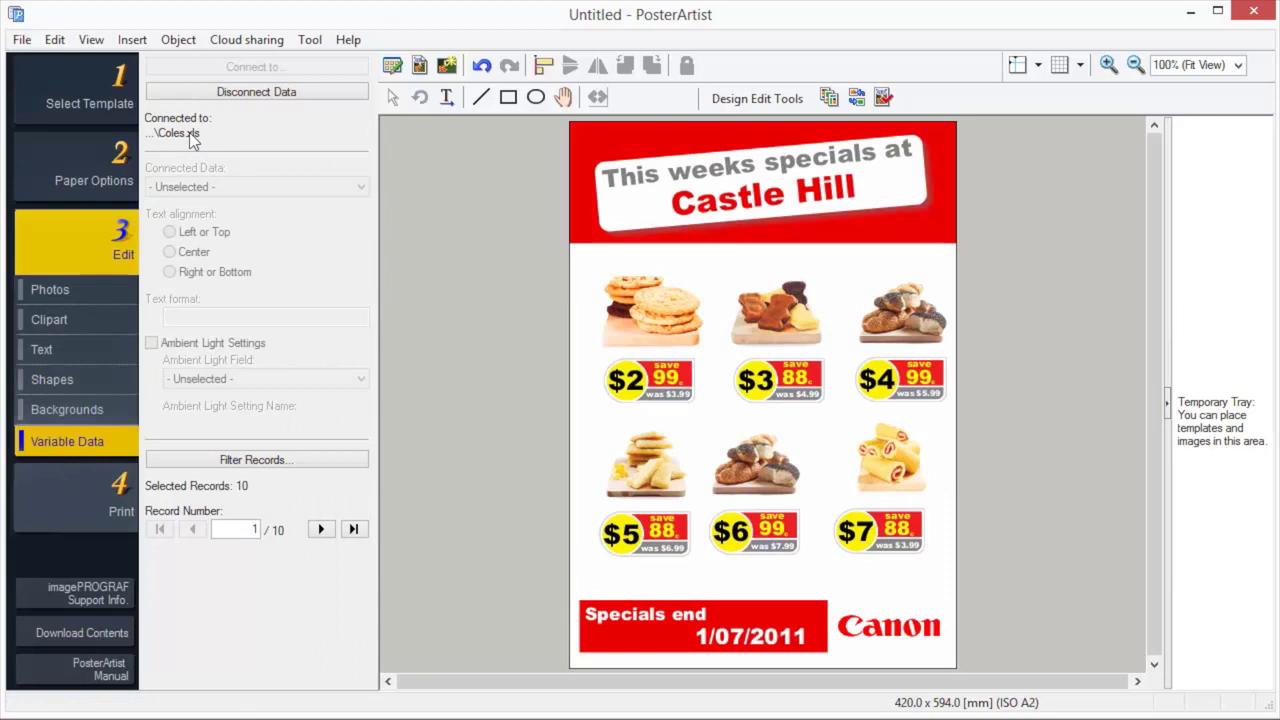
Inspect the $2 and 99 price fields' linked data and the data records list.
click(631, 380)
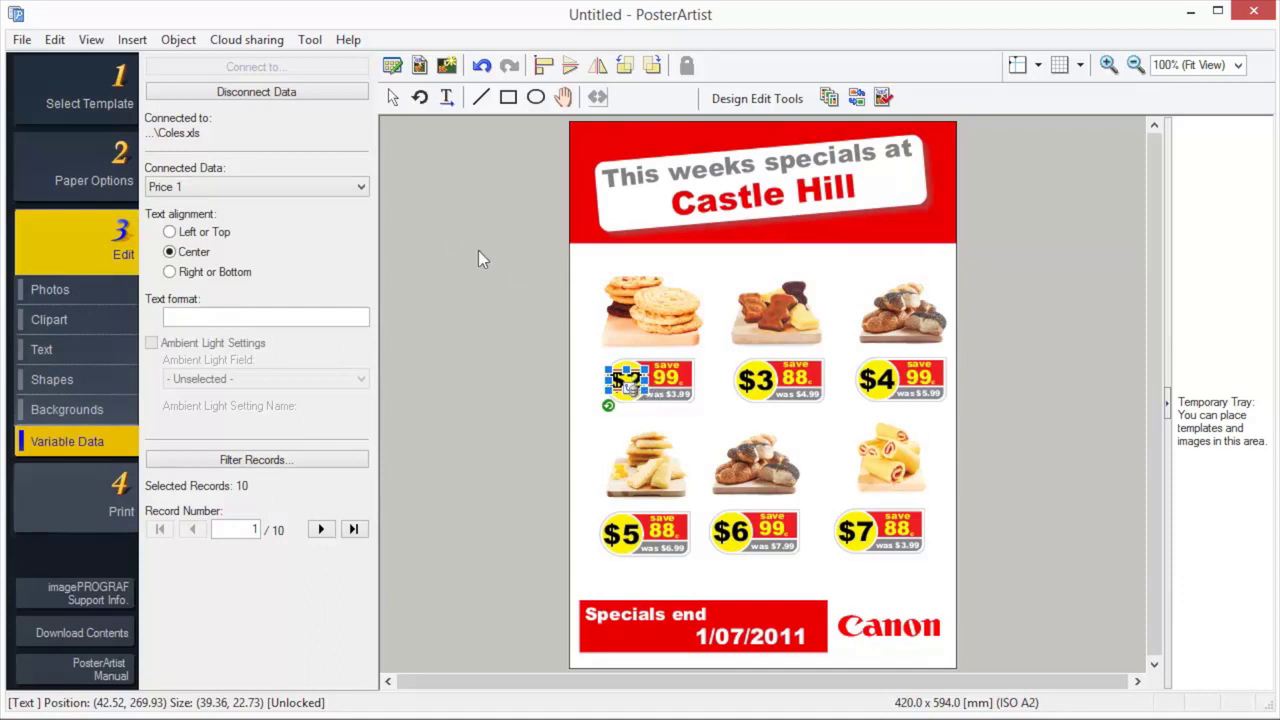
click(360, 189)
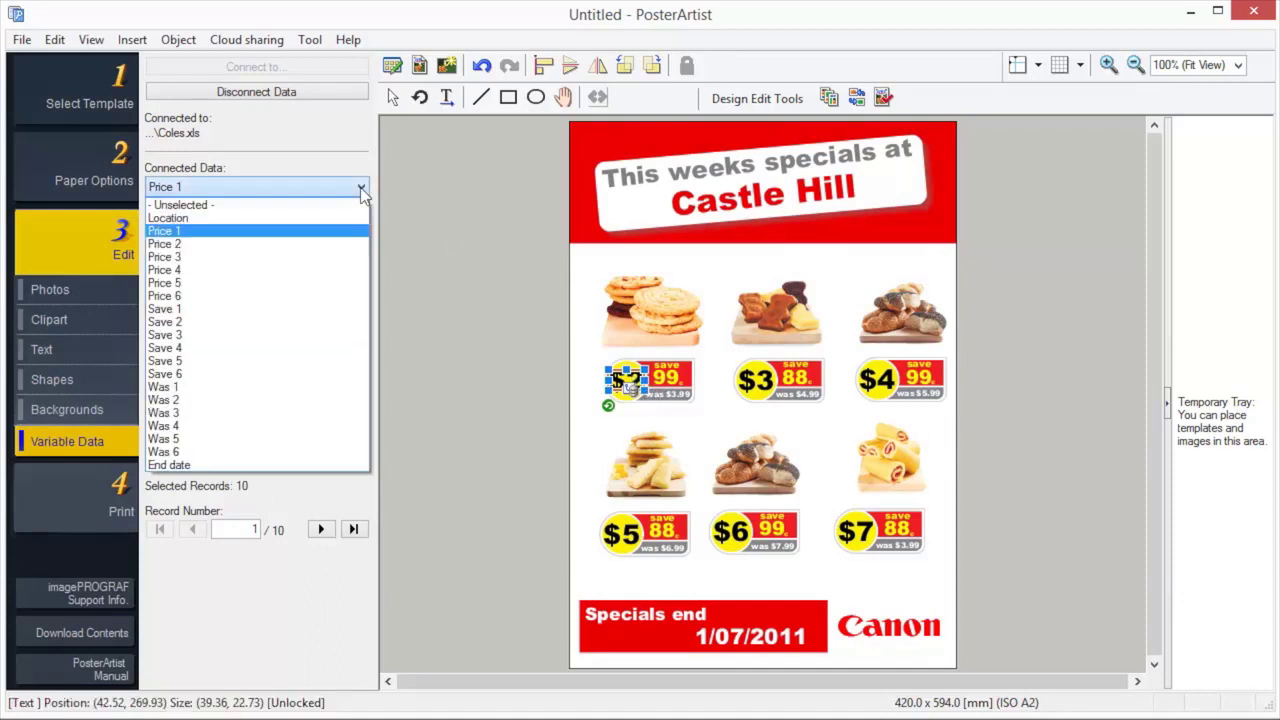
click(360, 187)
click(797, 378)
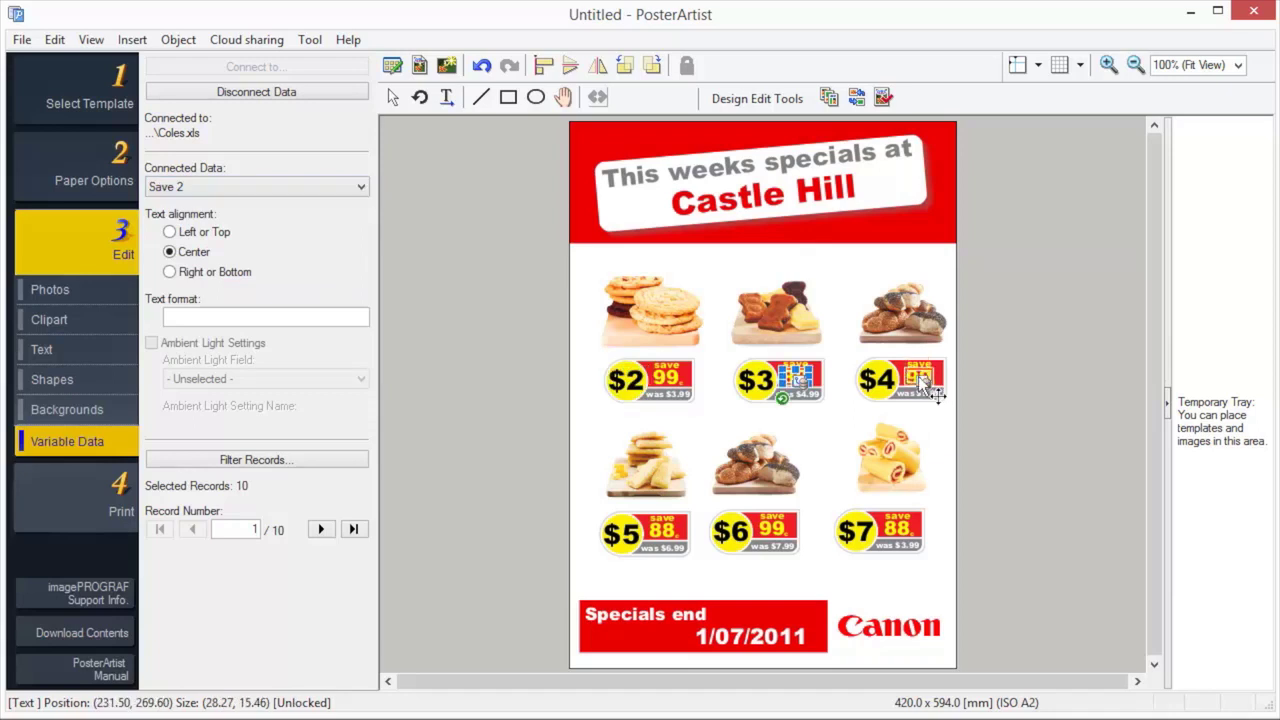
click(296, 459)
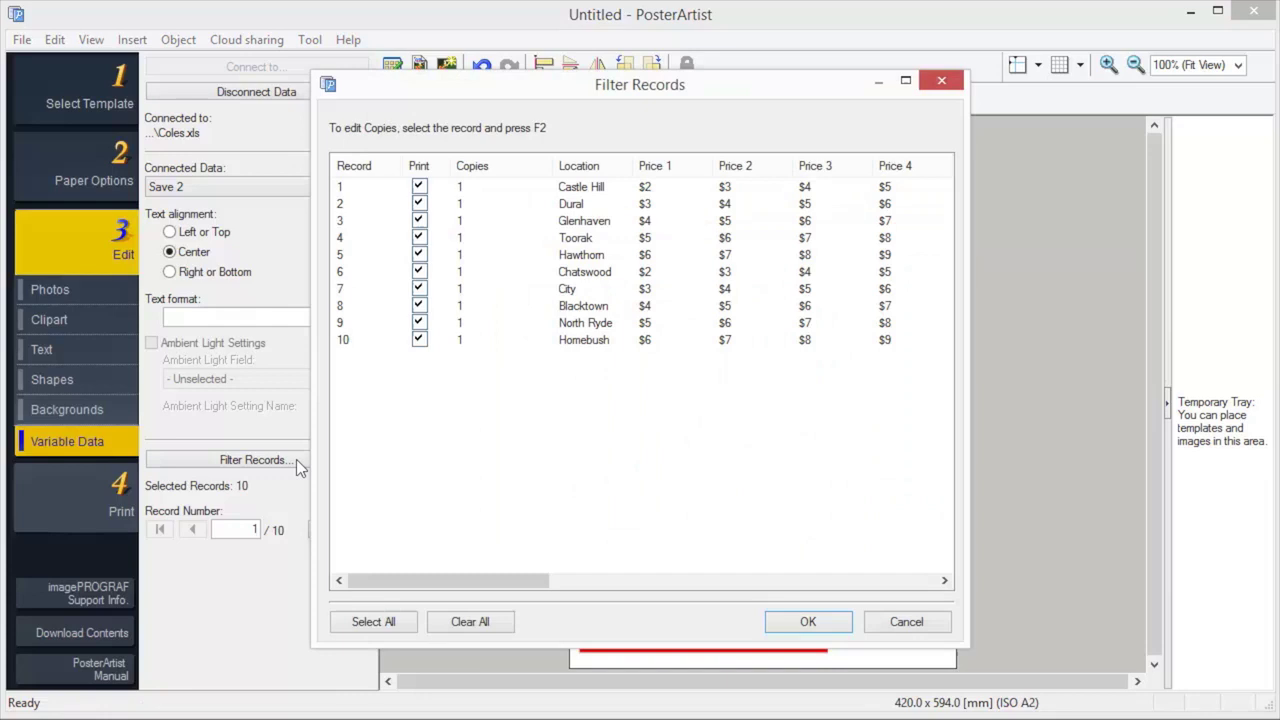
key(Return)
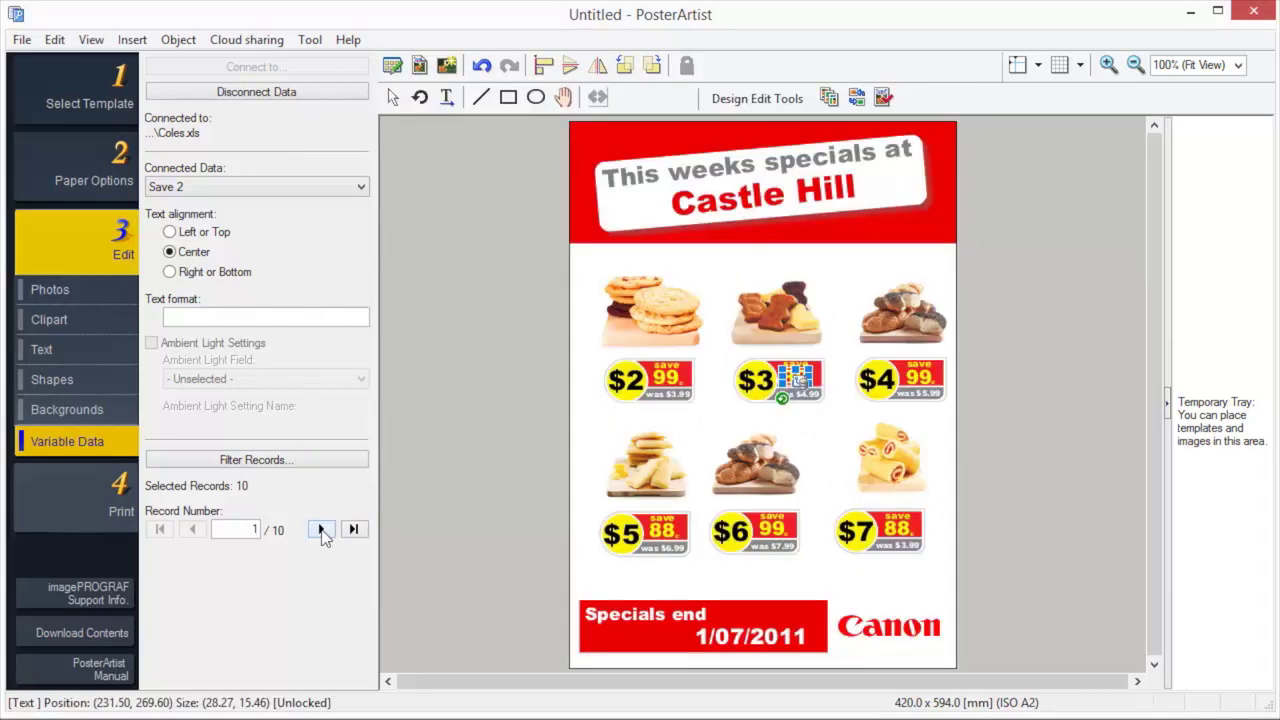
Advance the records from Dural through Hawthorn to City, record 7 of 10.
click(320, 529)
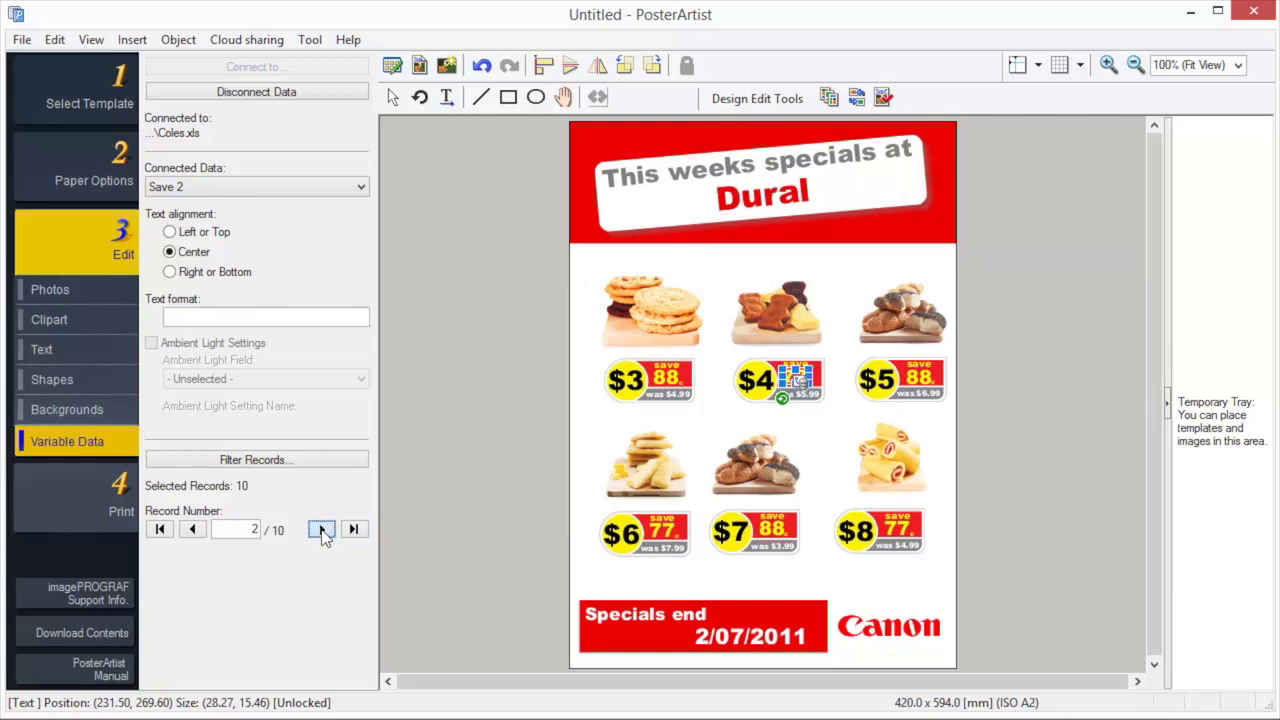
click(320, 529)
click(320, 529)
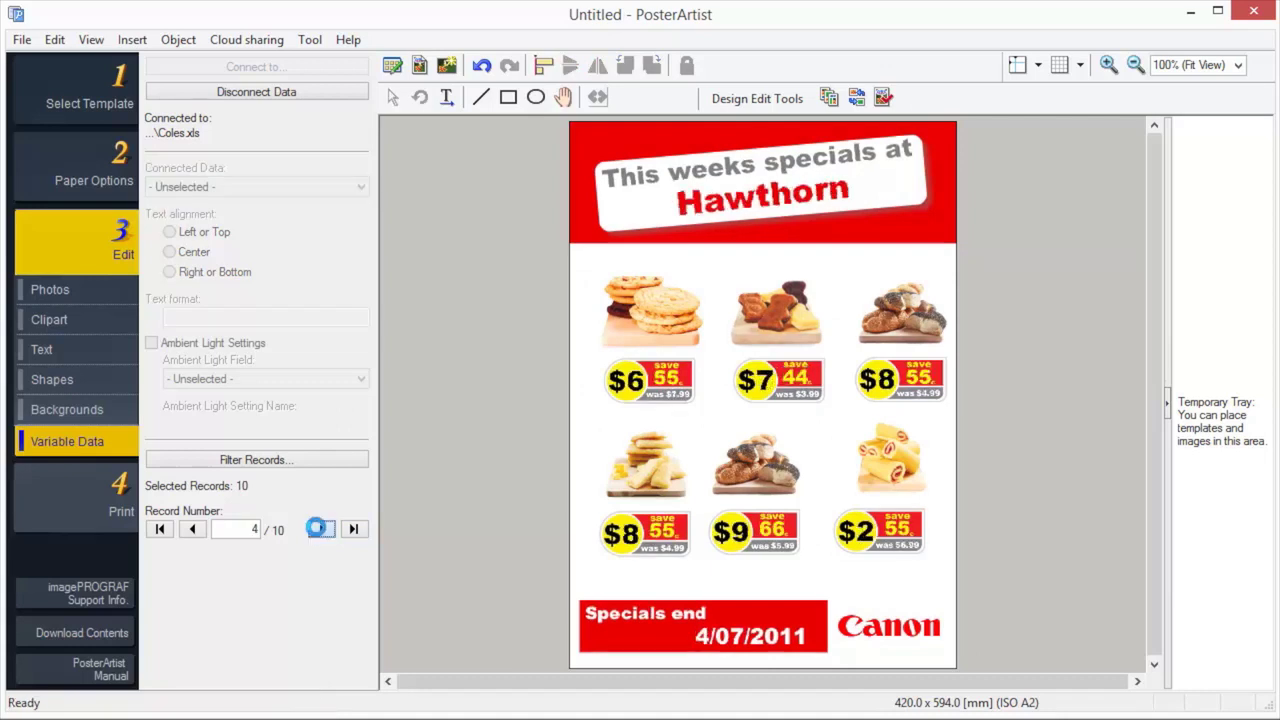
click(320, 529)
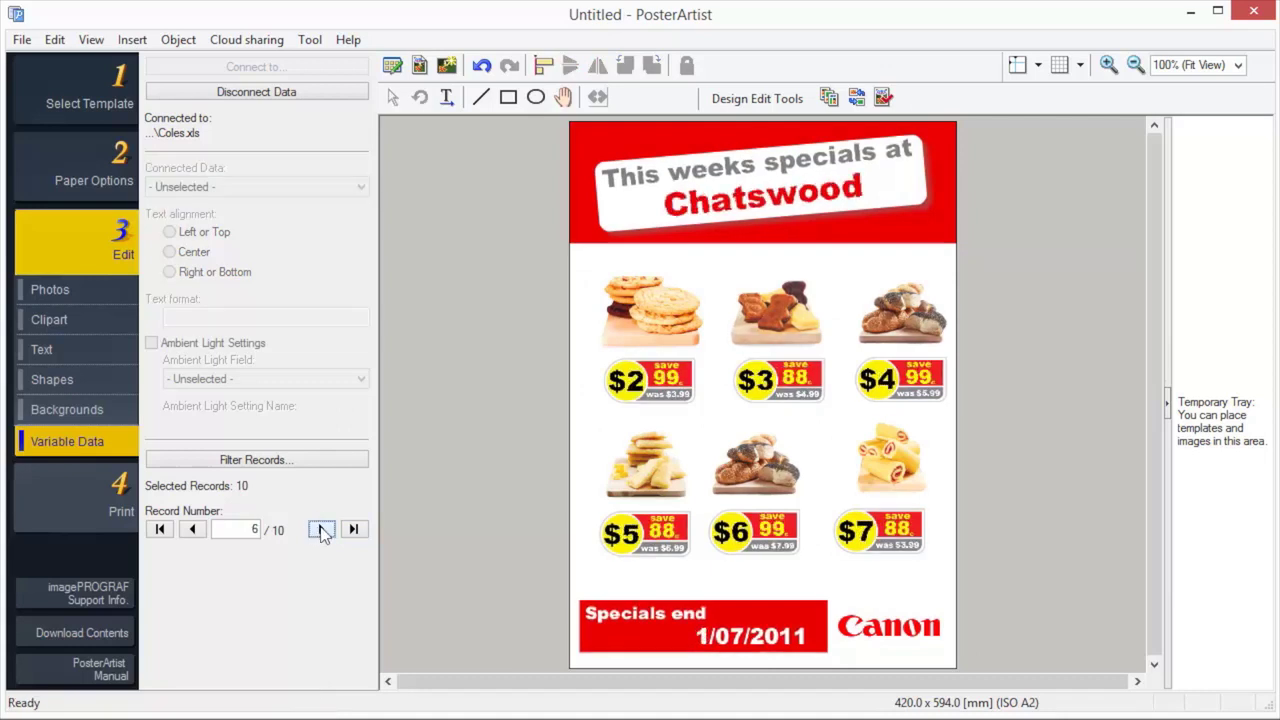
click(320, 529)
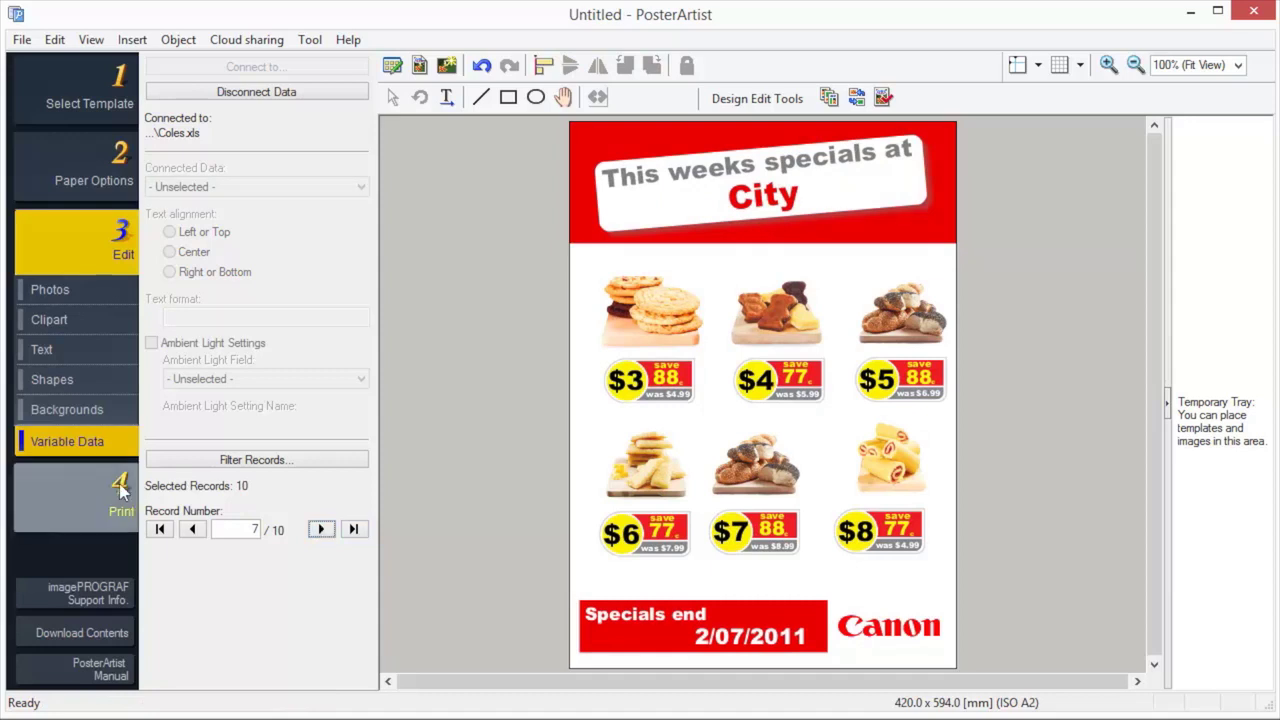
View the City specials print settings, then return to template selection.
click(91, 497)
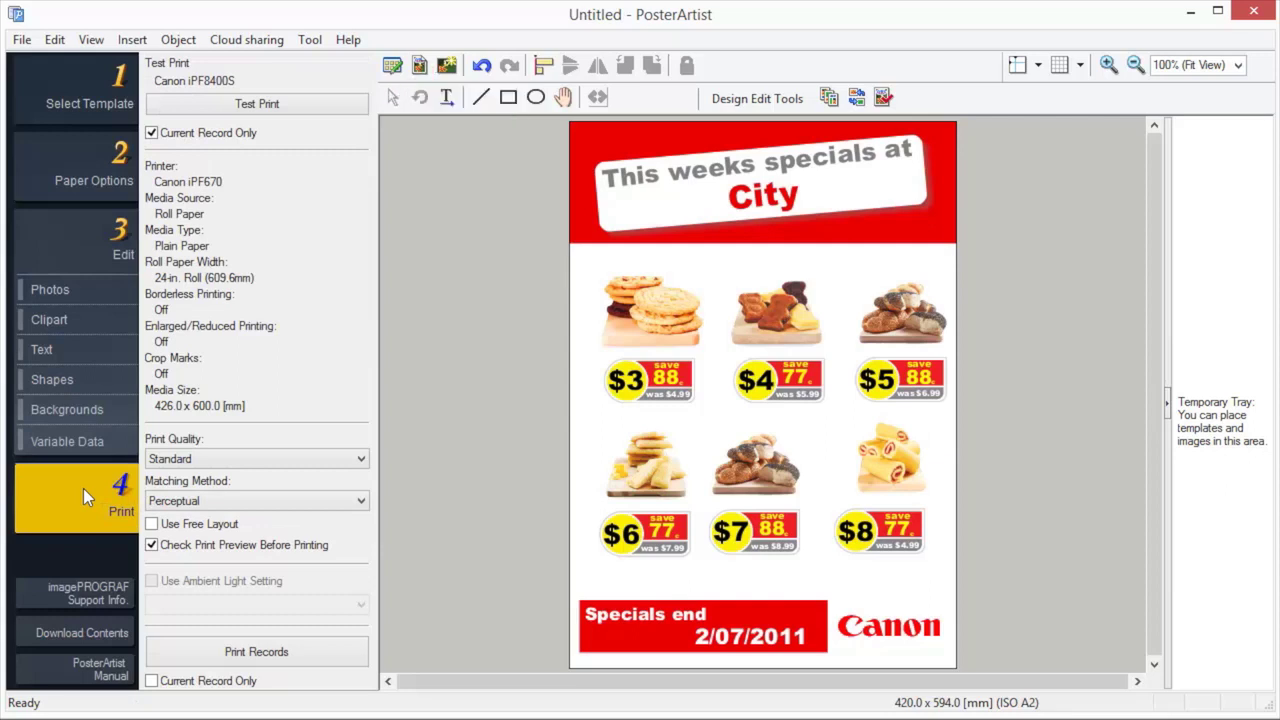
click(80, 80)
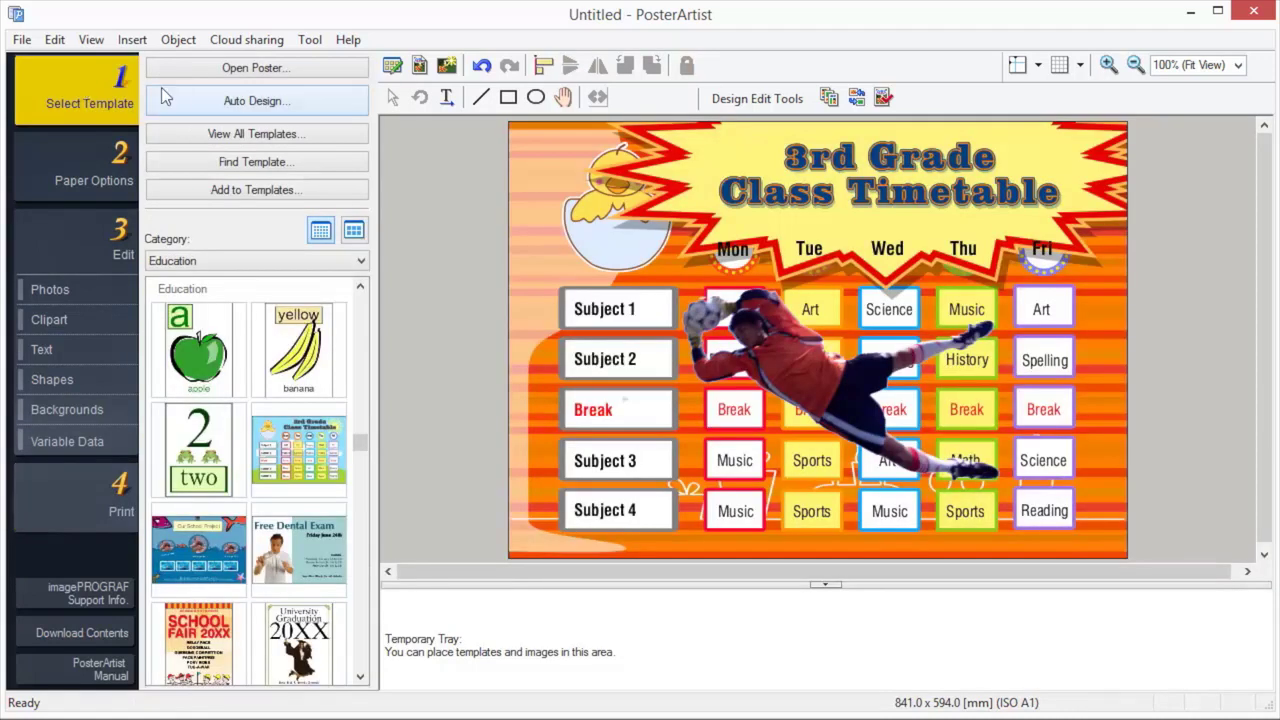
Choose the Photos/Illustration Focus auto design type and continue to content entry.
click(212, 104)
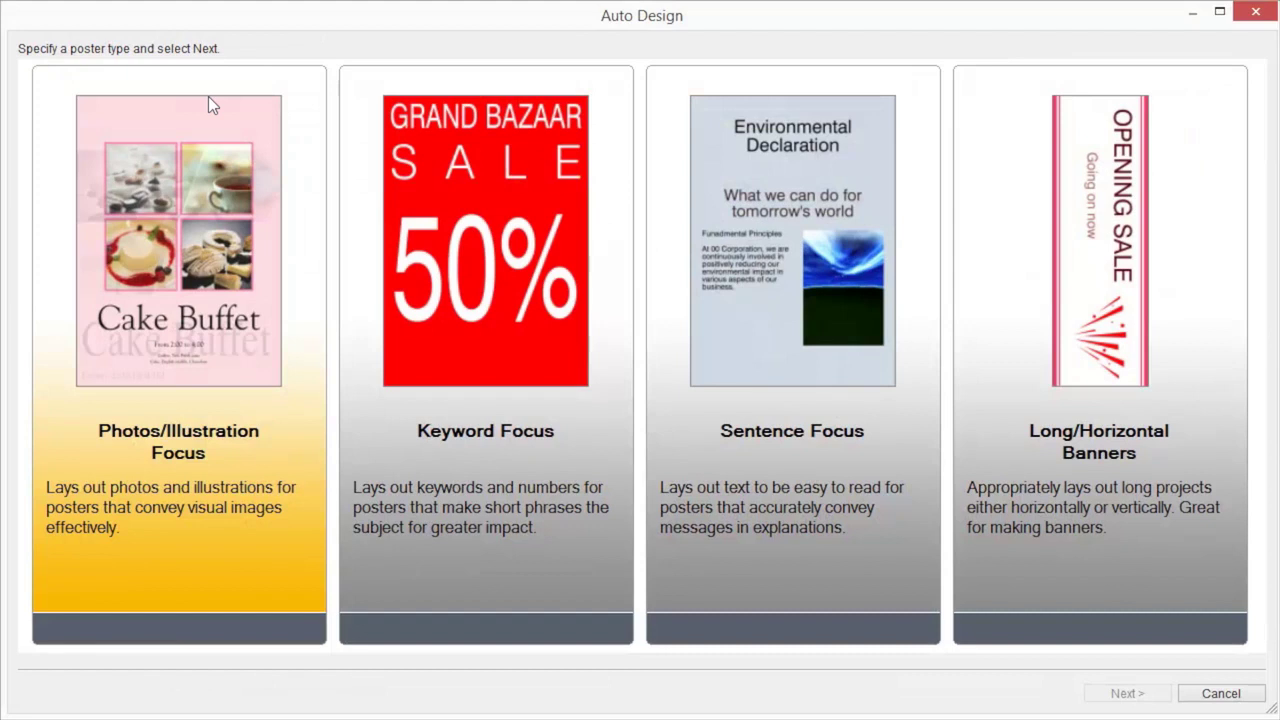
click(208, 96)
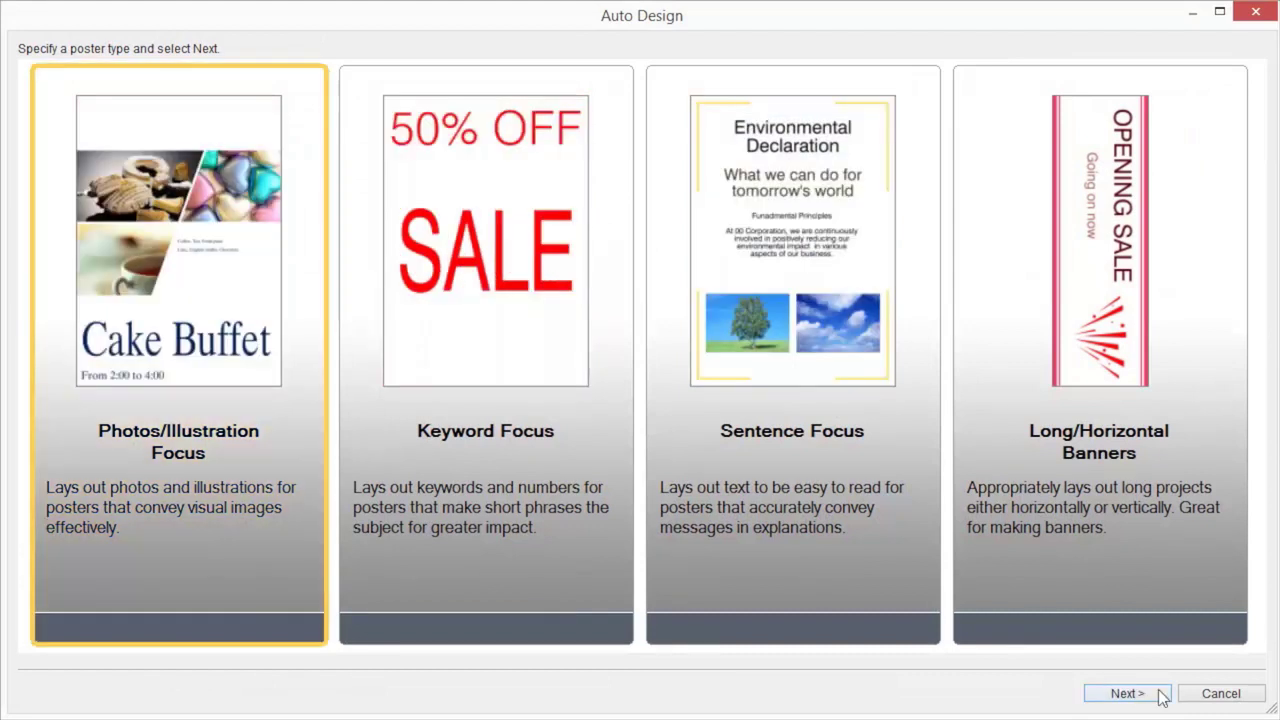
click(1145, 694)
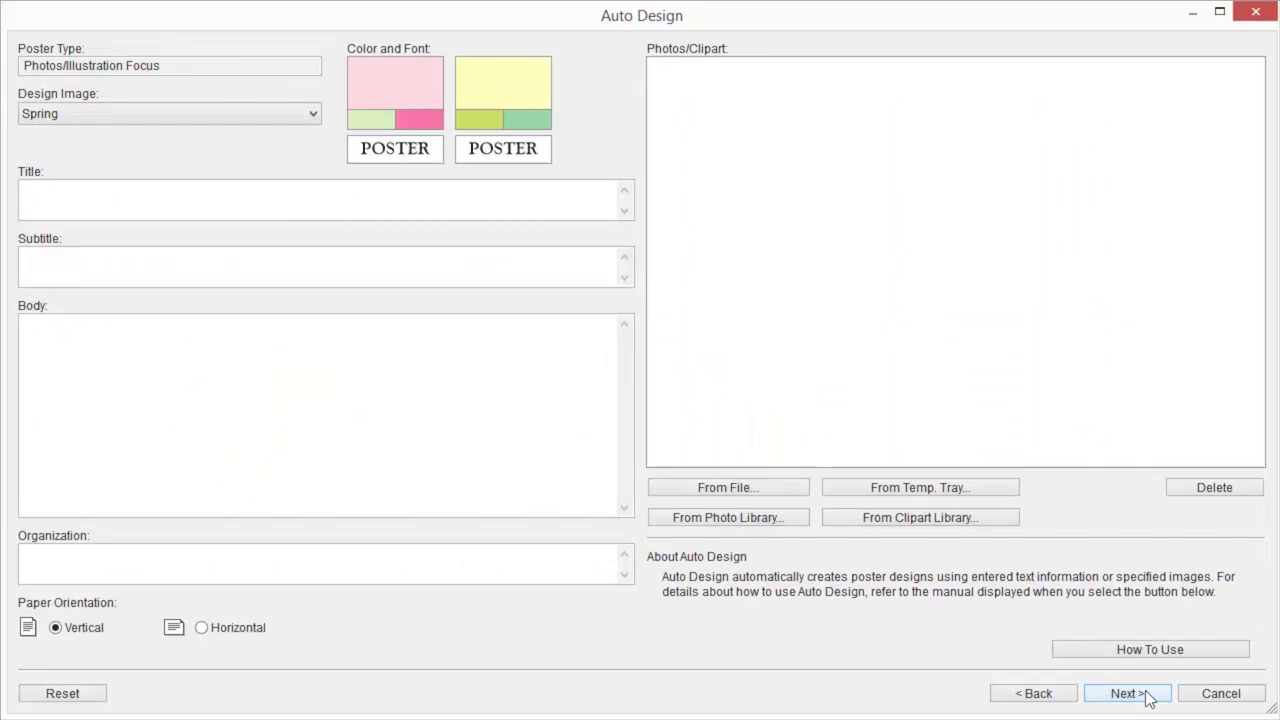
Set the Winter design image with title 'PosterArtist Demo', subtitle '2016' and body 'Auto Design'.
click(314, 114)
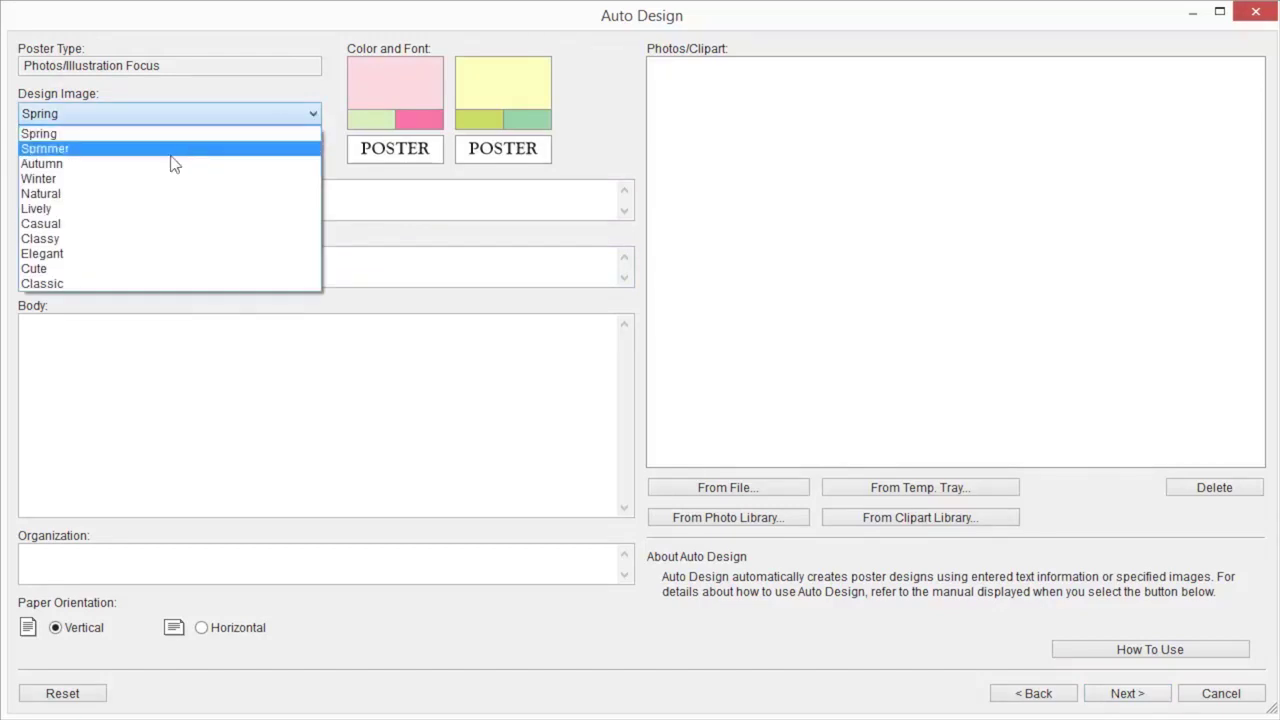
click(138, 179)
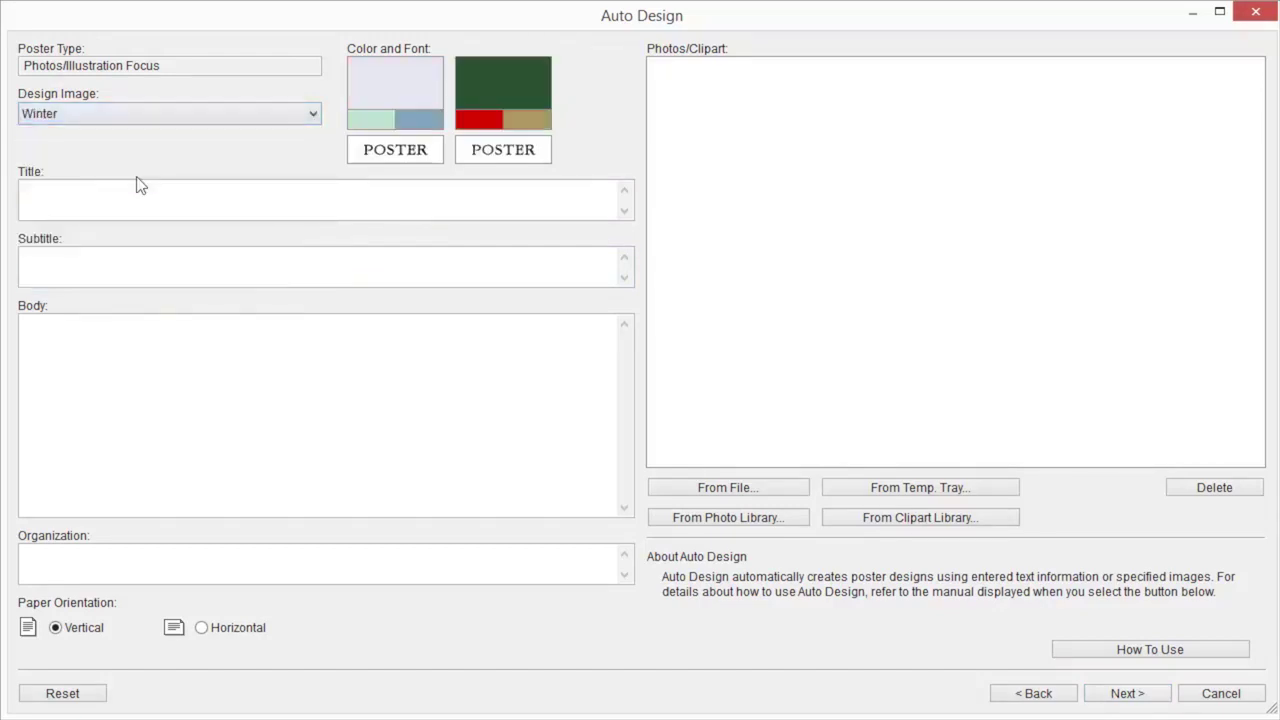
click(138, 185)
text(Poster)
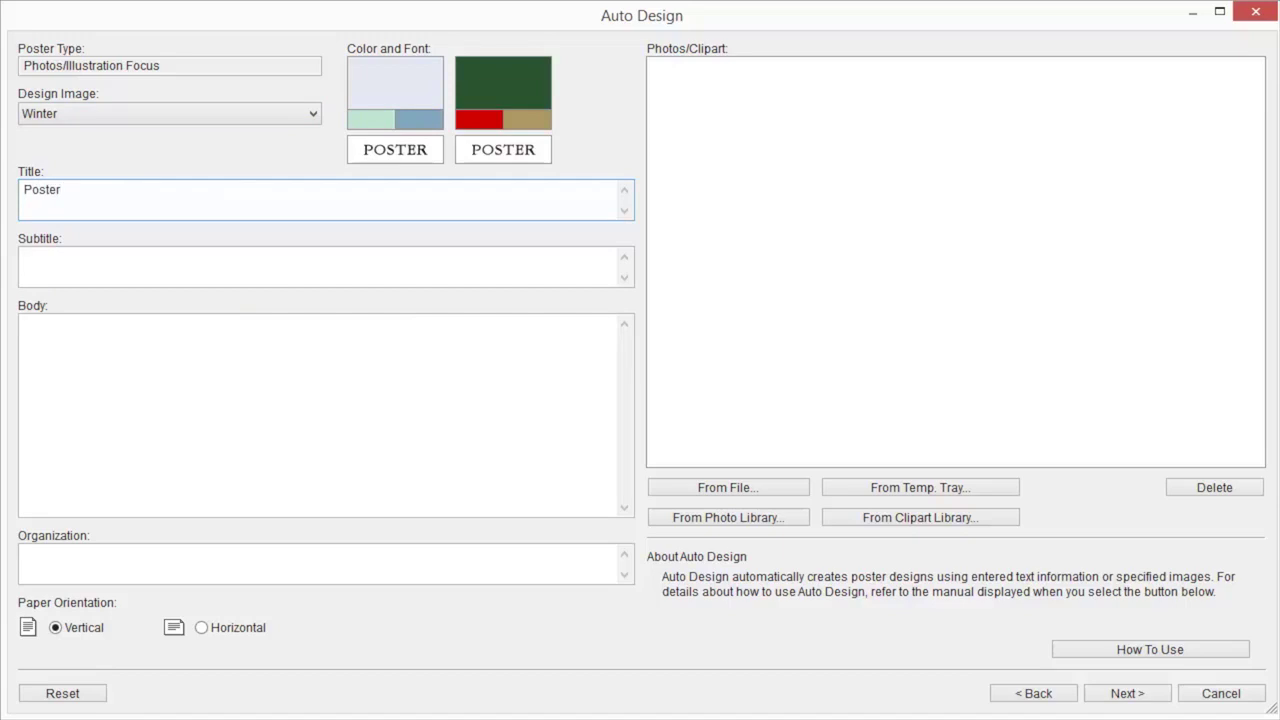
text(Artist D)
text(emo)
click(52, 256)
text(201)
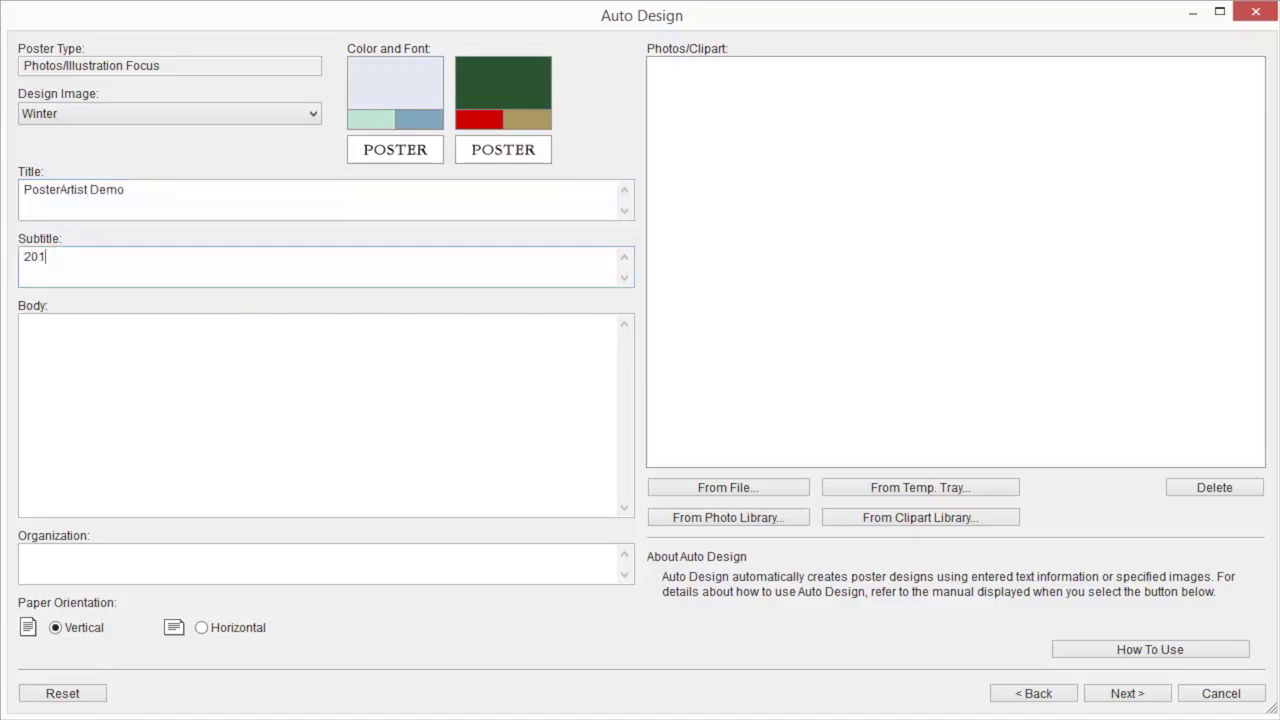
text(6)
key(Tab)
text(Auto De)
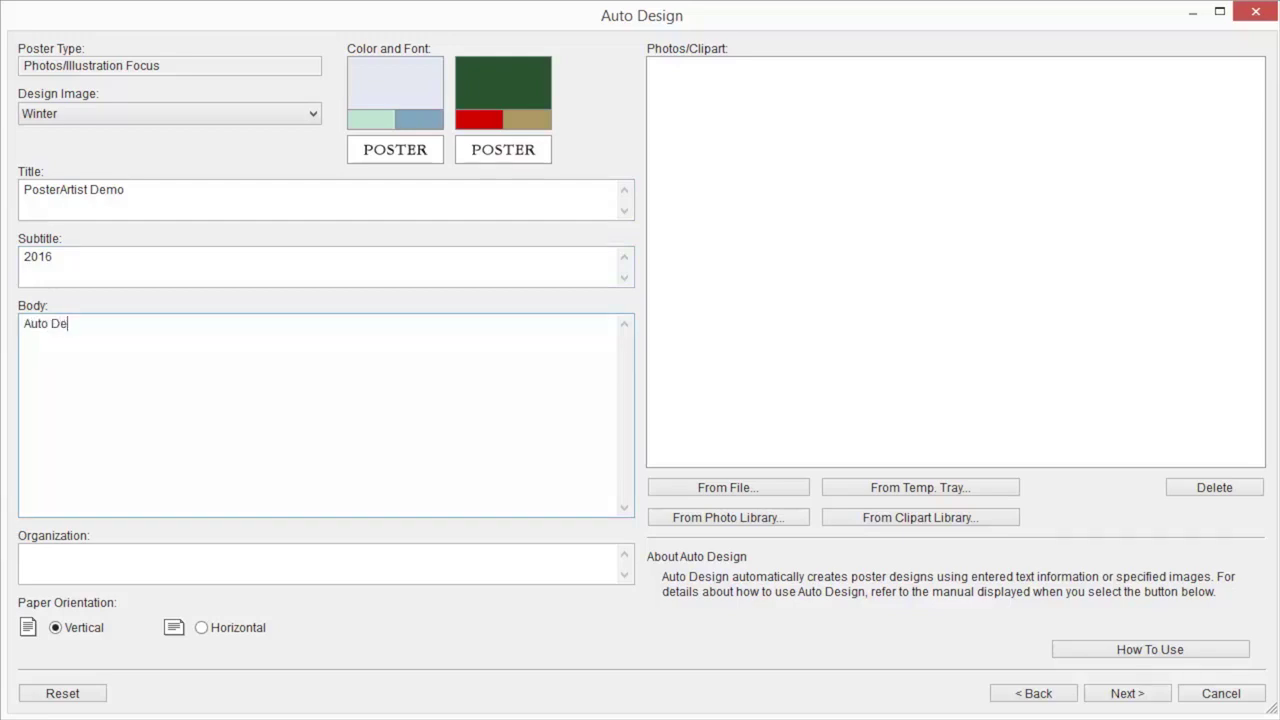
text(sign)
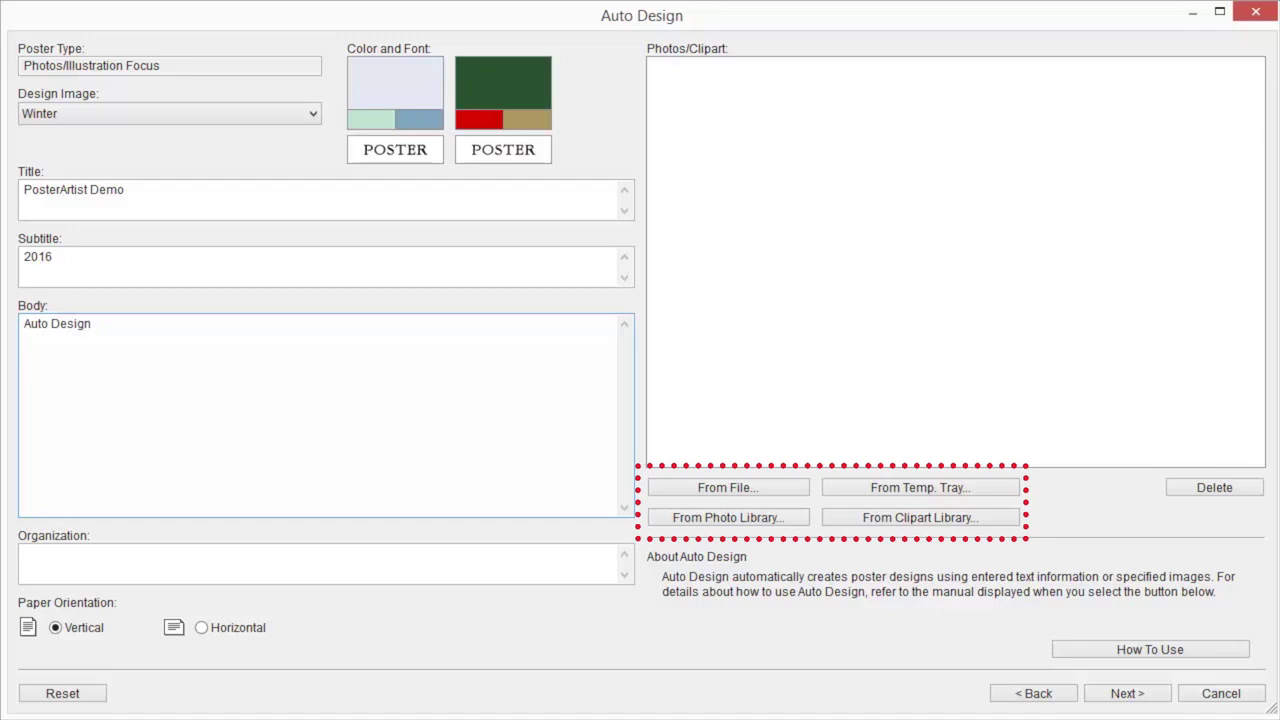
Add five library photos, including dandelion, orange, red tree and chestnut, and generate layouts.
click(766, 520)
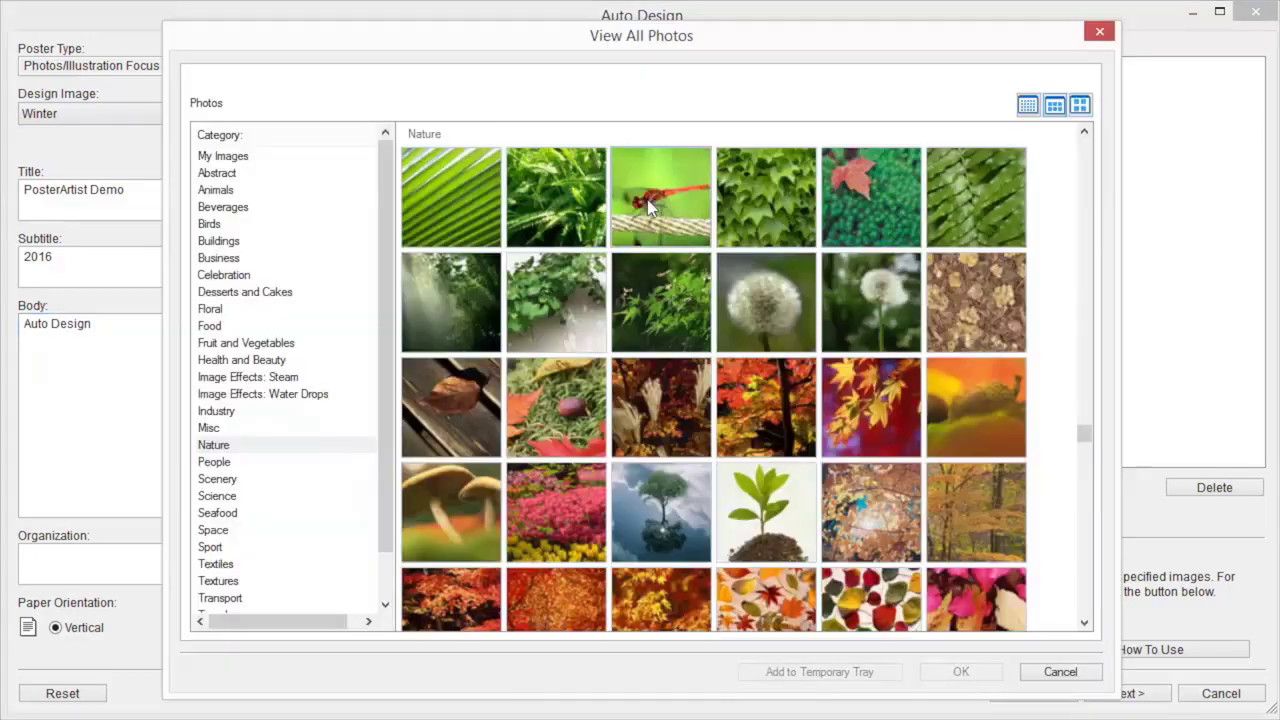
click(890, 287)
click(975, 383)
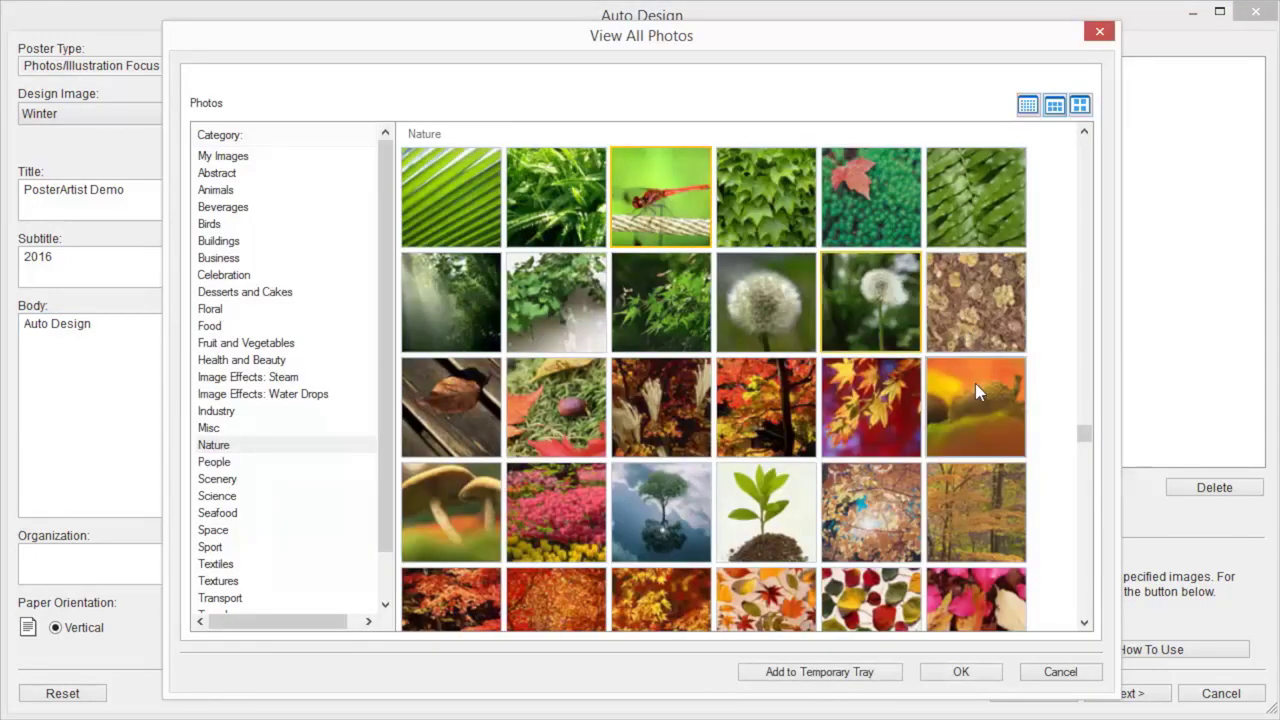
click(757, 427)
click(556, 430)
click(960, 600)
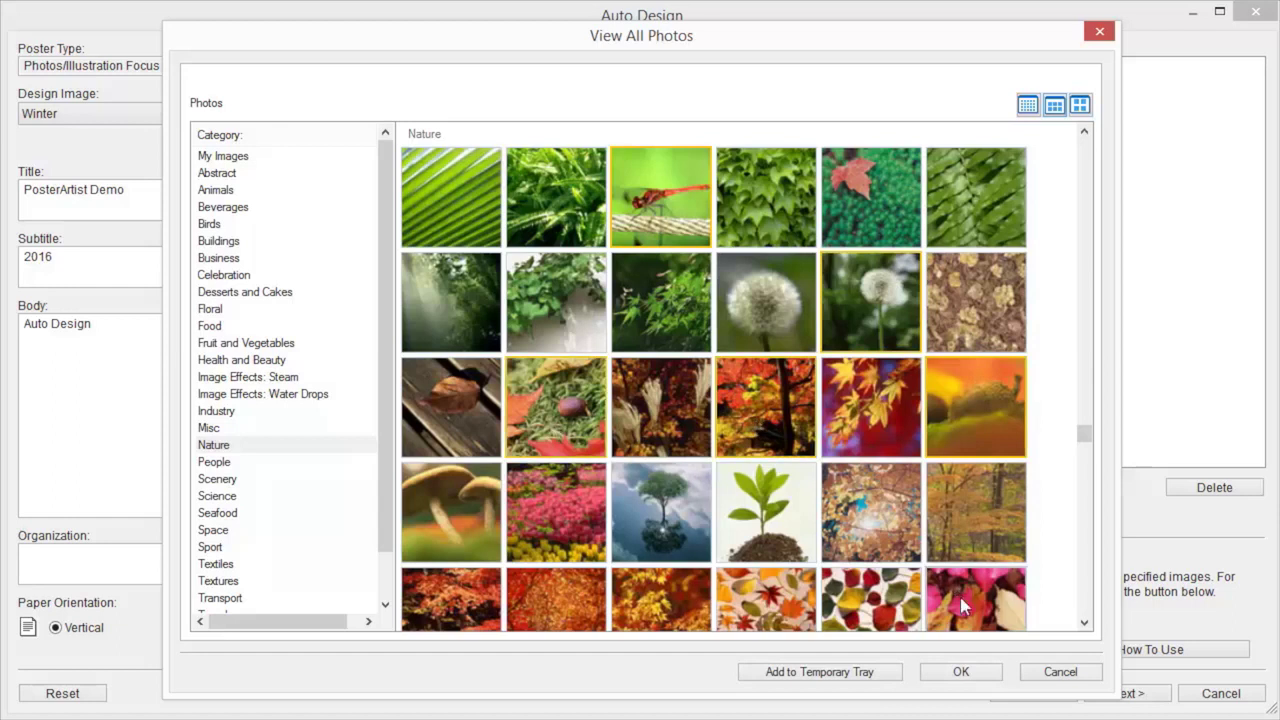
click(960, 672)
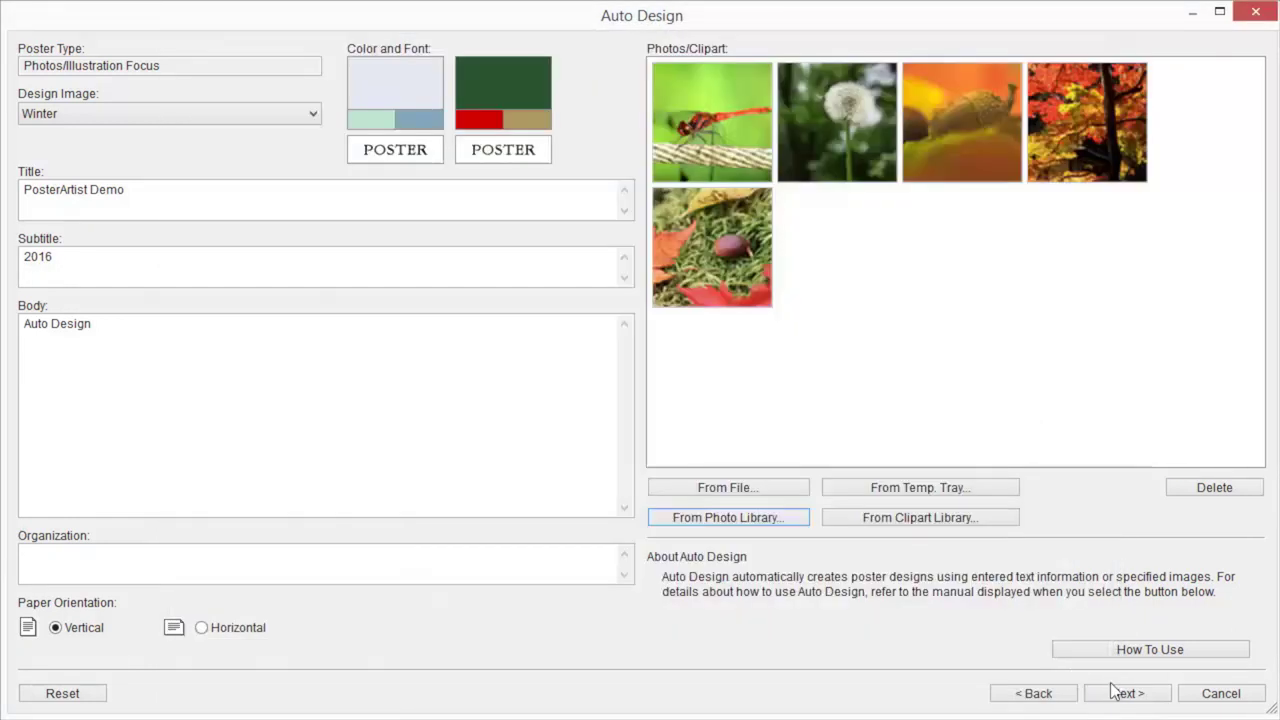
click(1143, 697)
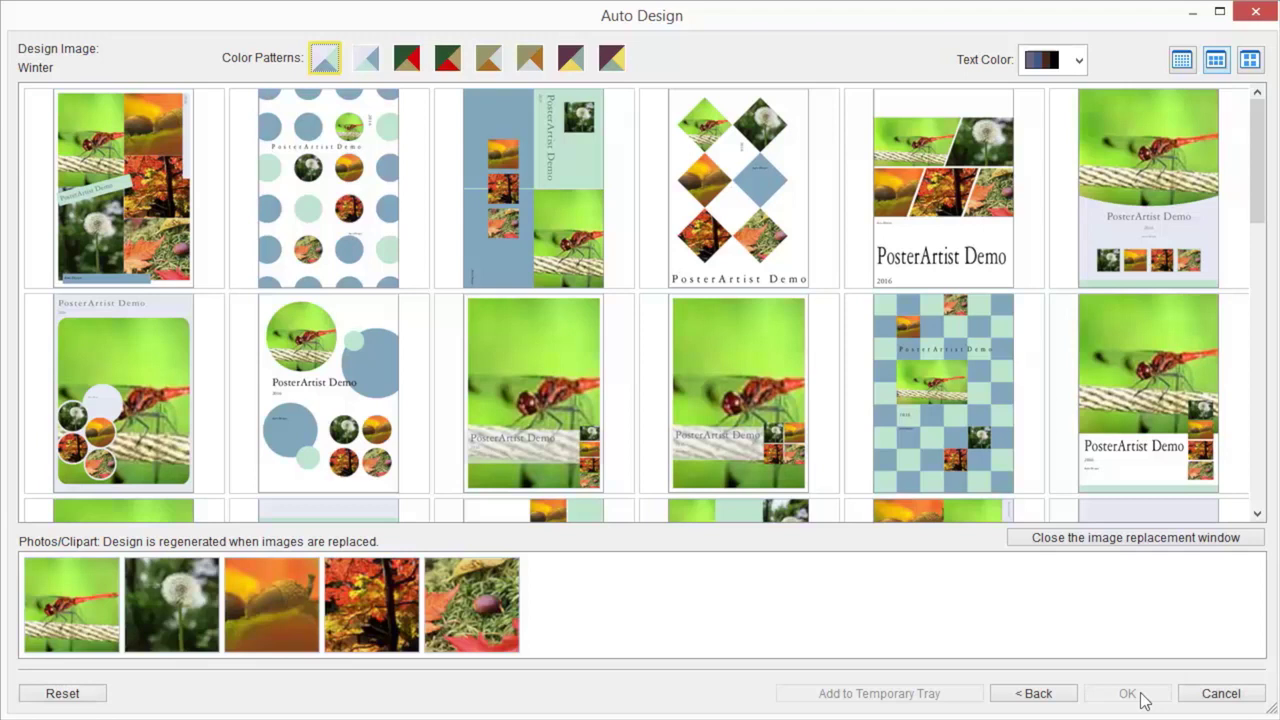
Apply the Auto Design layout with the dragonfly photo, 'PosterArtist Demo' title and four round photos.
click(1258, 510)
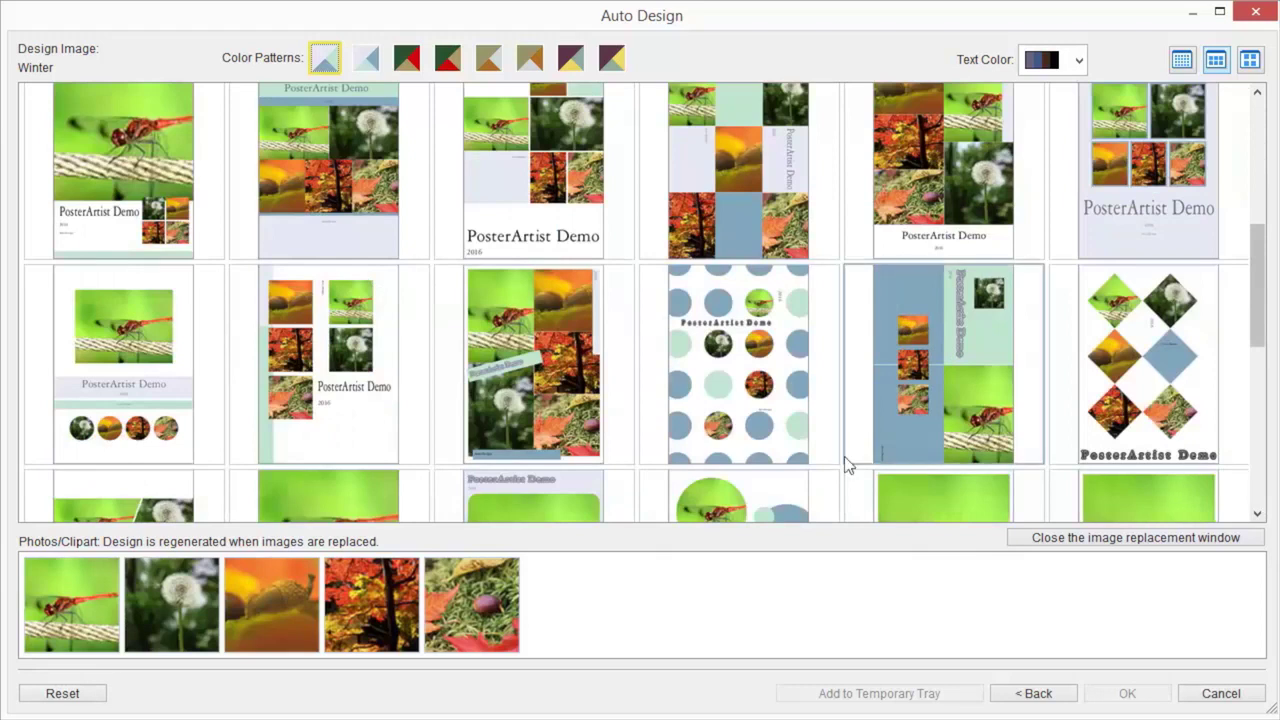
click(158, 422)
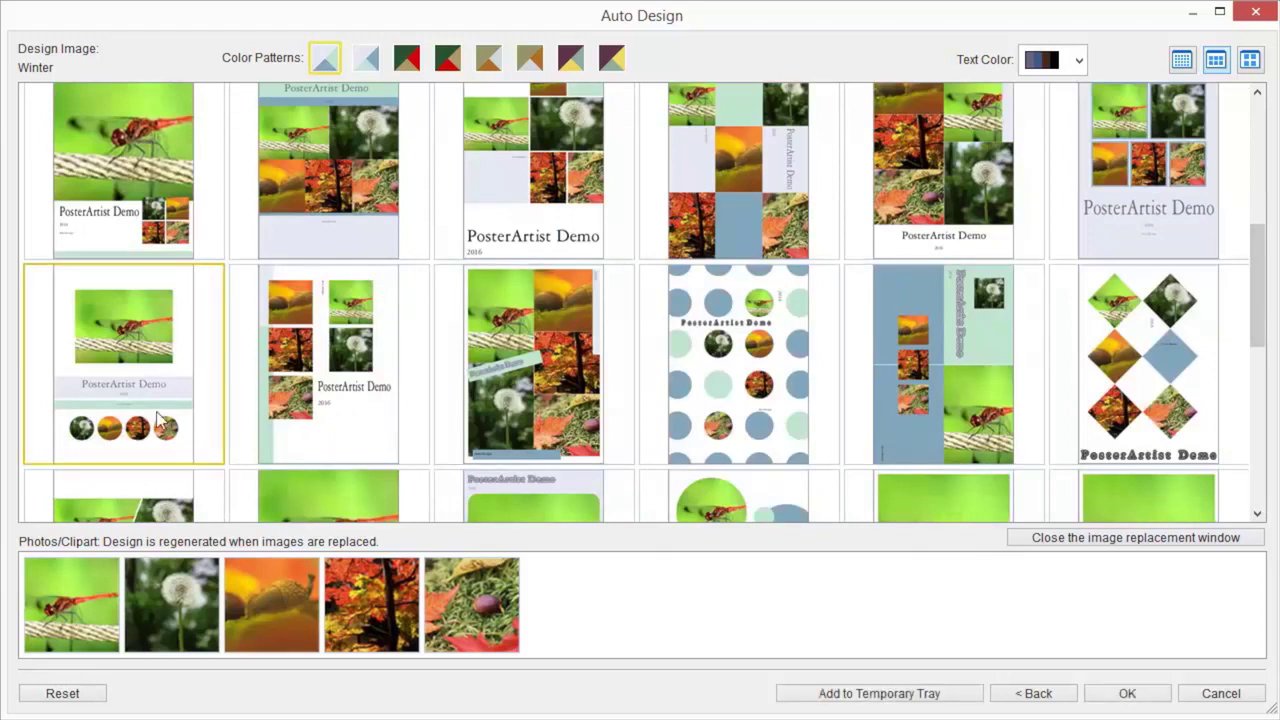
click(1141, 697)
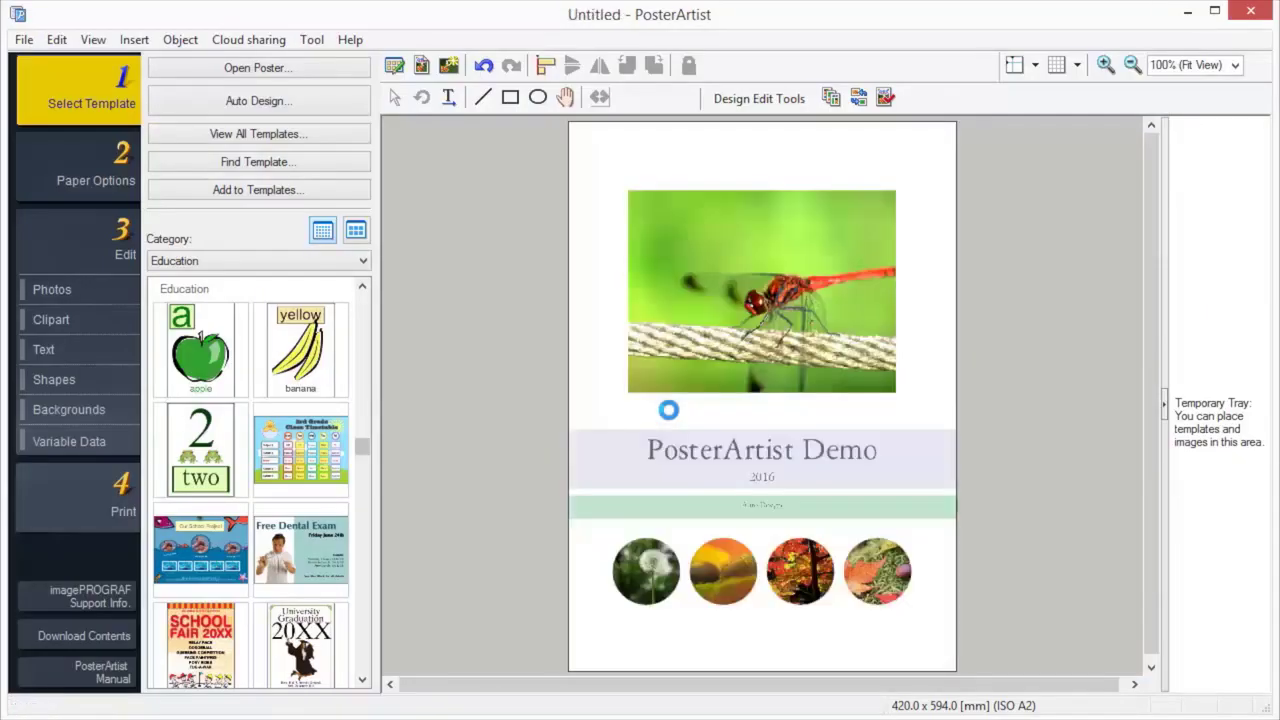
Use Design Assist on the four round photos and apply the two-by-two cluster layout.
click(830, 100)
drag(596, 531, 938, 624)
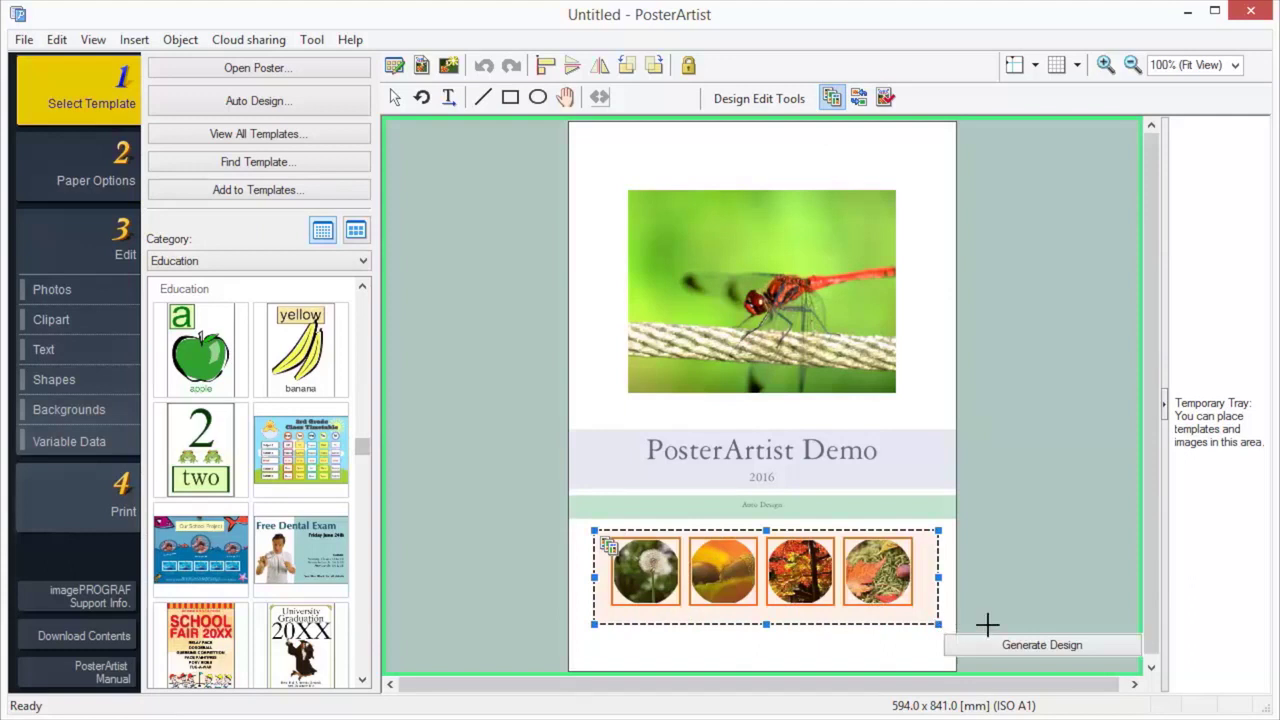
click(1058, 644)
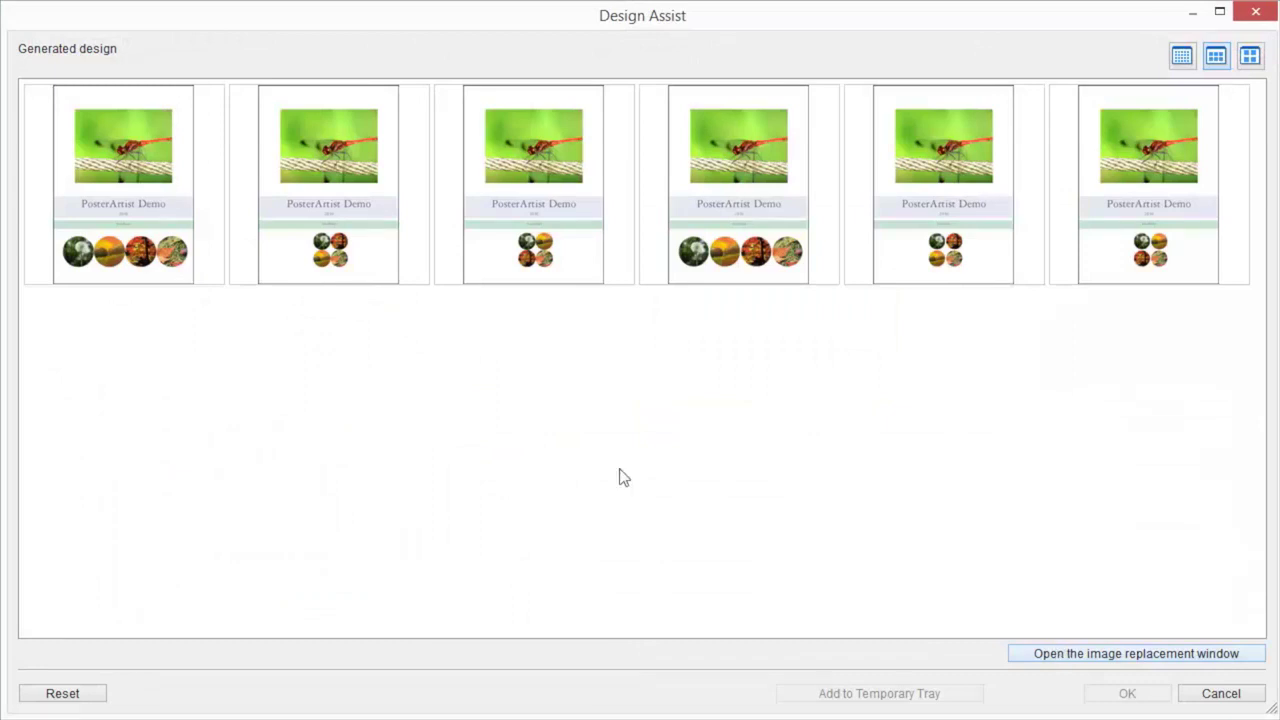
click(340, 253)
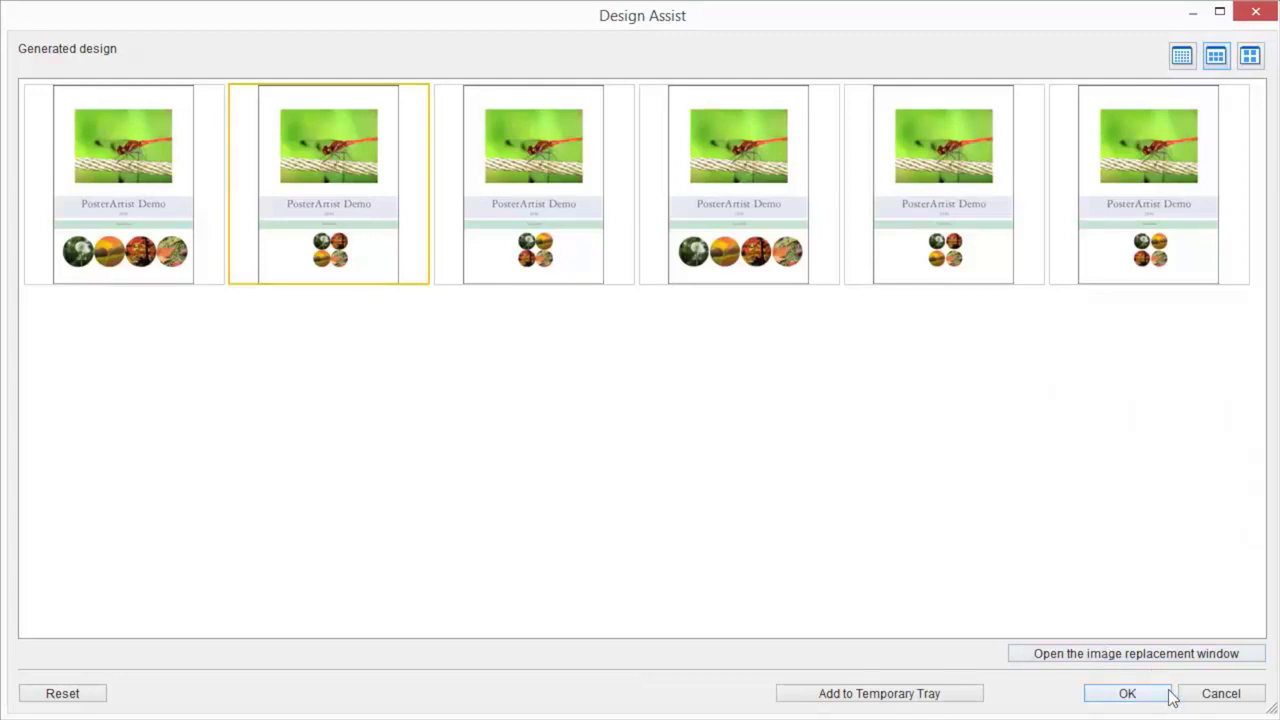
click(1127, 693)
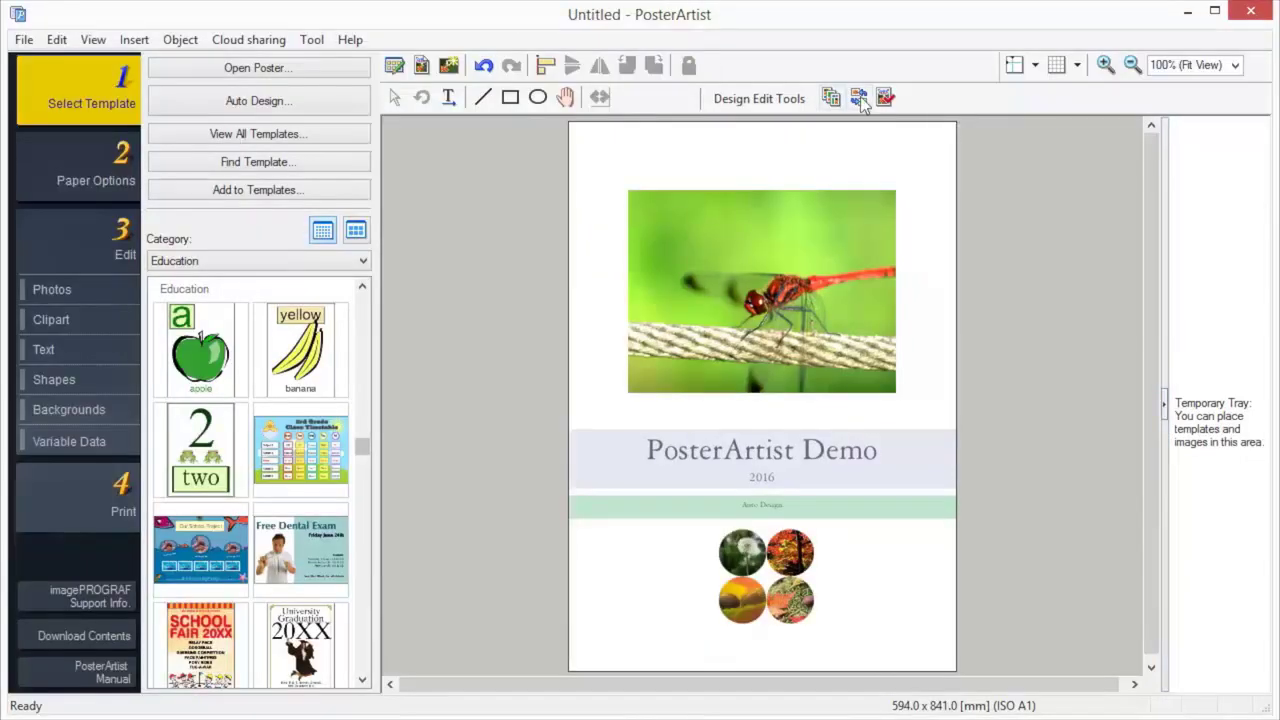
With Quick Exchange, move the dragonfly photo below the round photos and overlay the 'PosterArtist Demo' title.
click(860, 97)
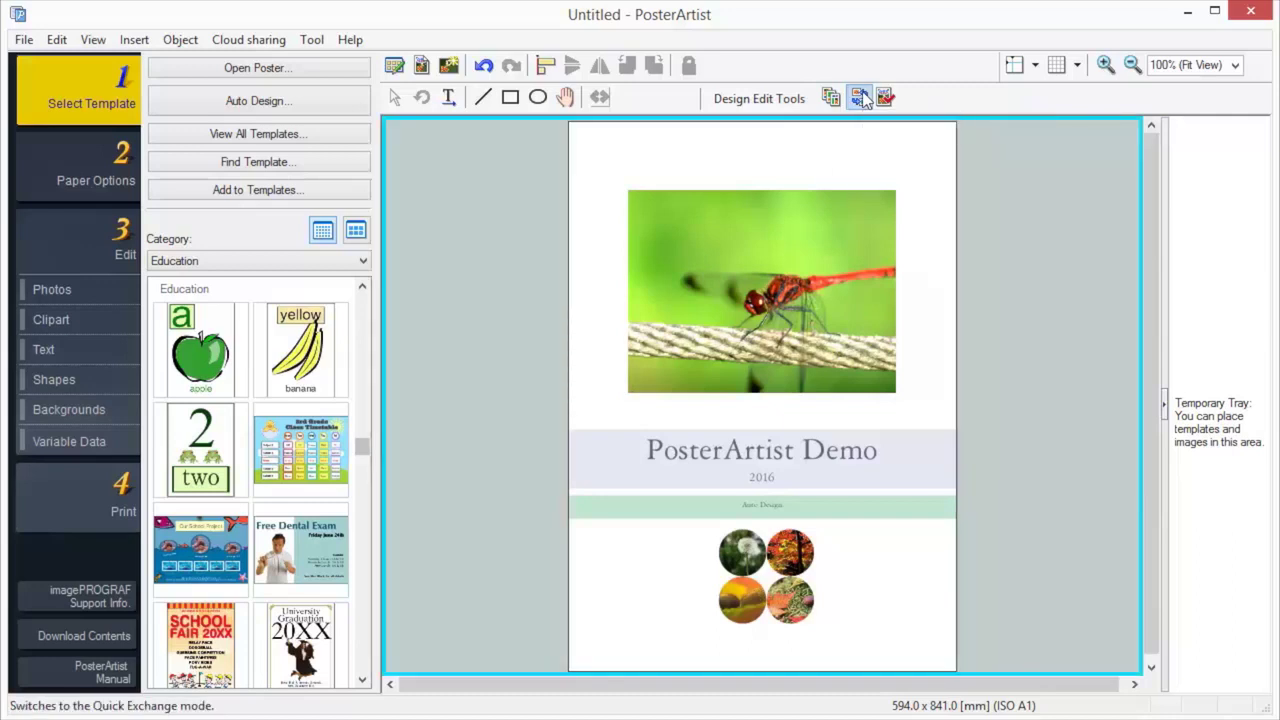
mouse_move(838, 292)
mouse_down()
mouse_move(826, 524)
mouse_move(838, 516)
mouse_up()
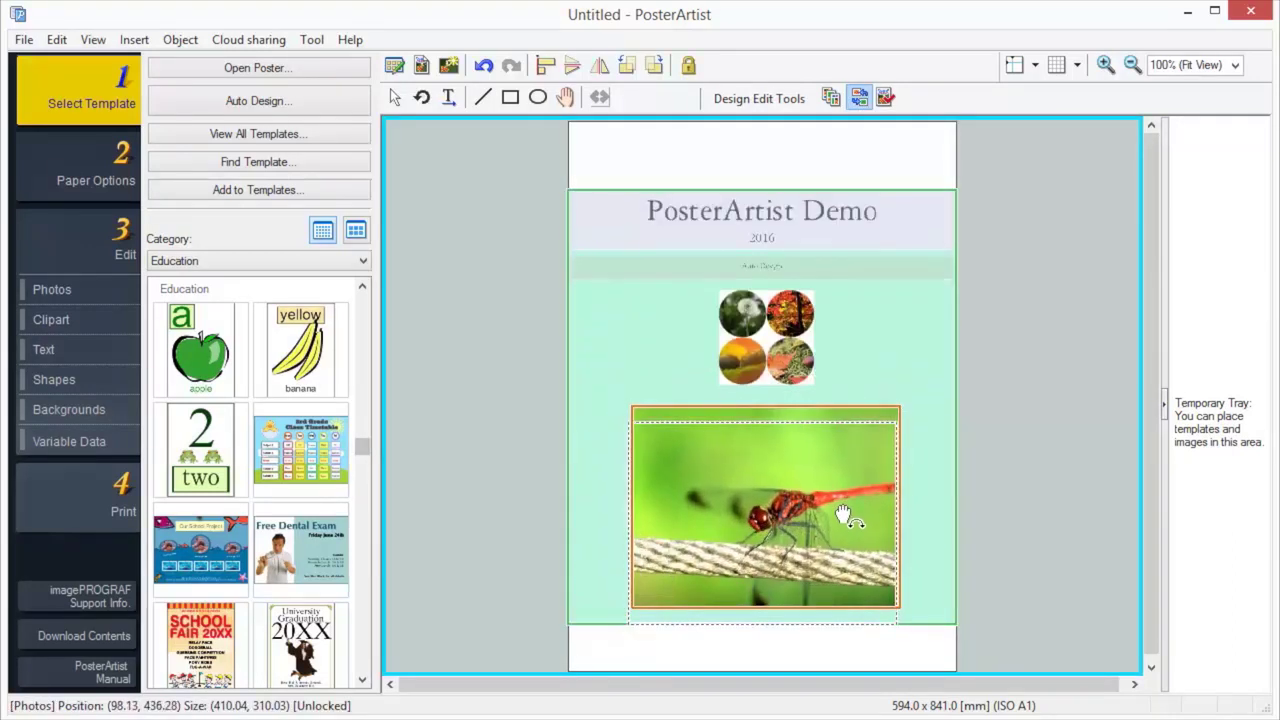
drag(761, 238, 763, 406)
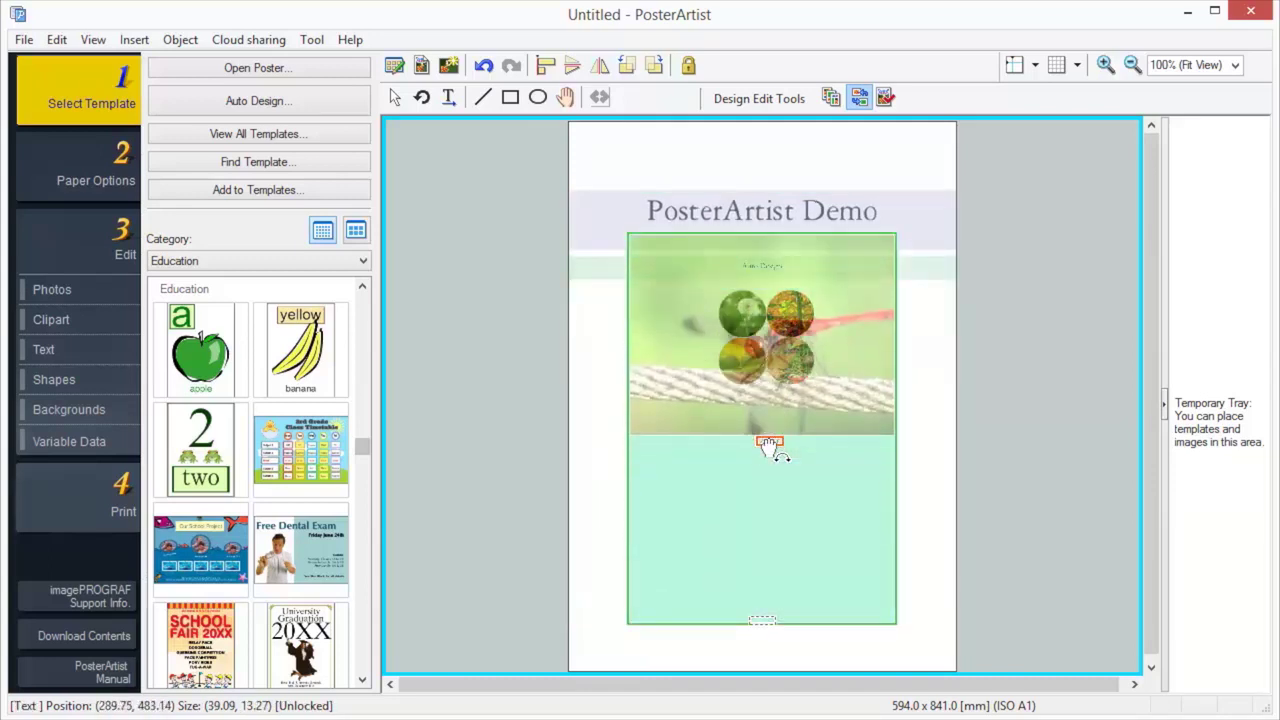
drag(763, 406, 766, 443)
key(ctrl+z)
drag(746, 215, 742, 435)
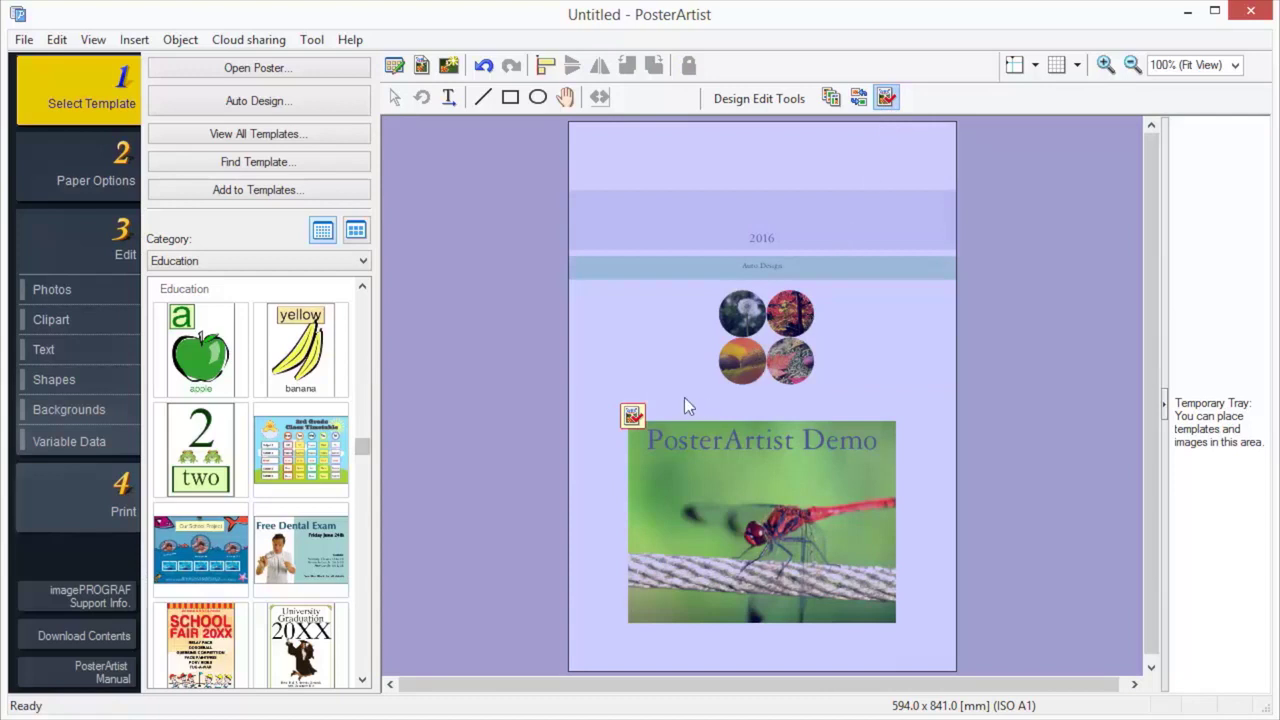
click(633, 416)
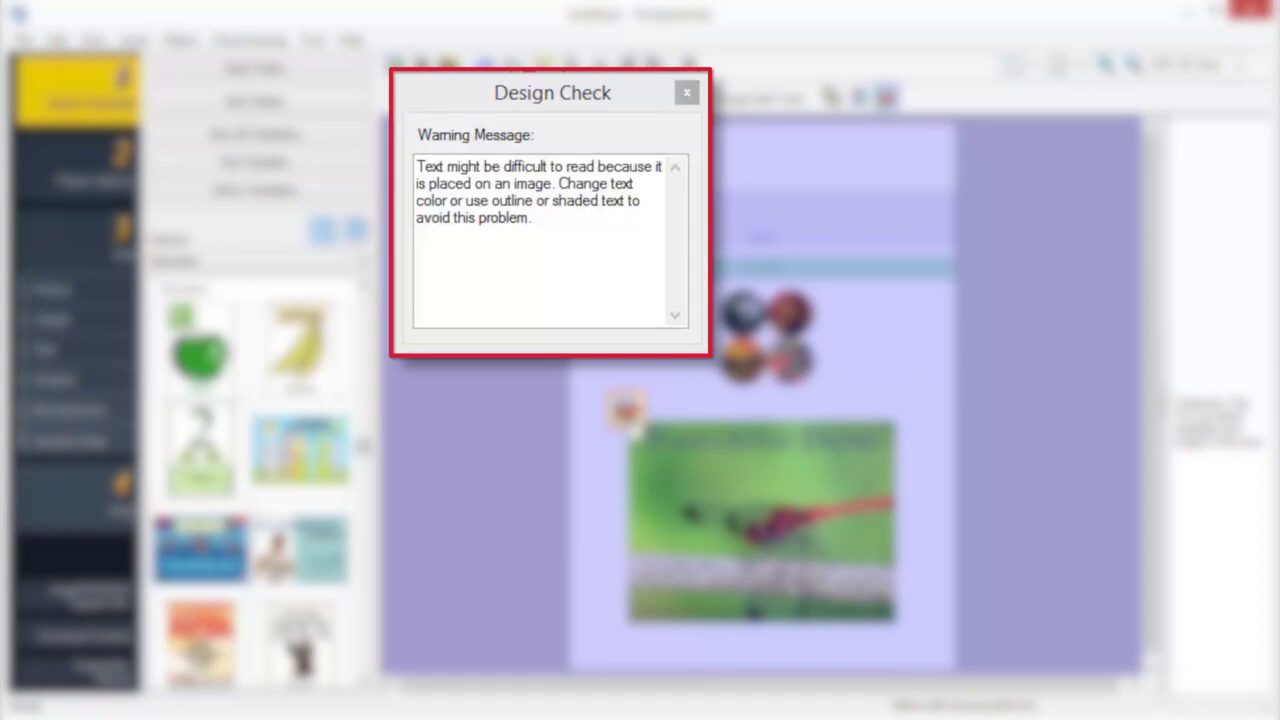
click(687, 93)
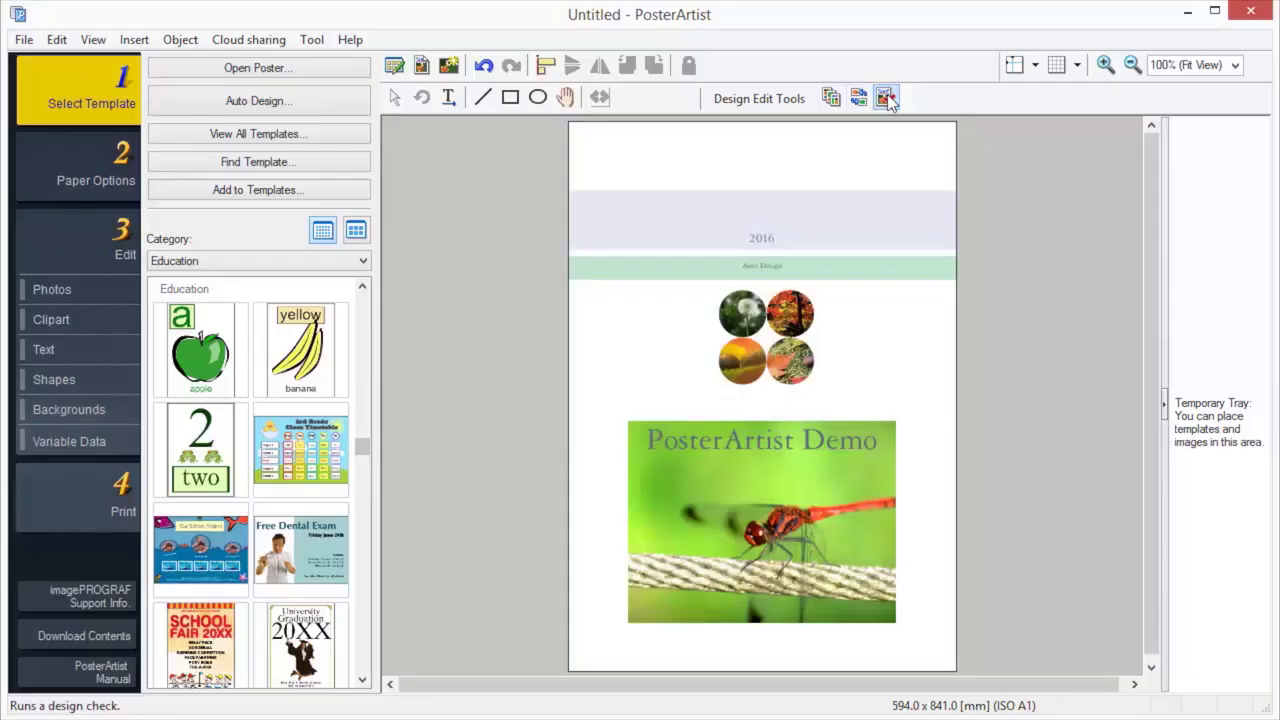